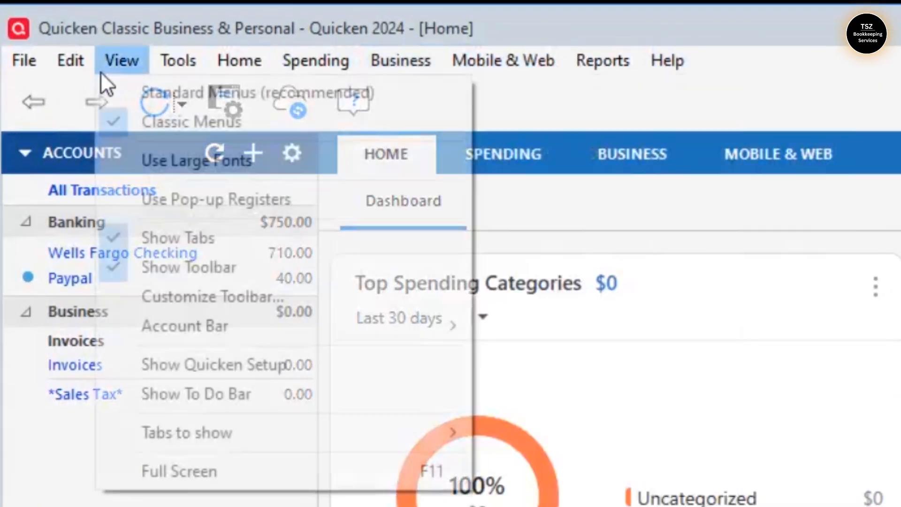
Step: Switch the menu layout to Standard Menus, and return it to Classic Menus
{"action": "mouse_move", "coordinate": [33, 65]}
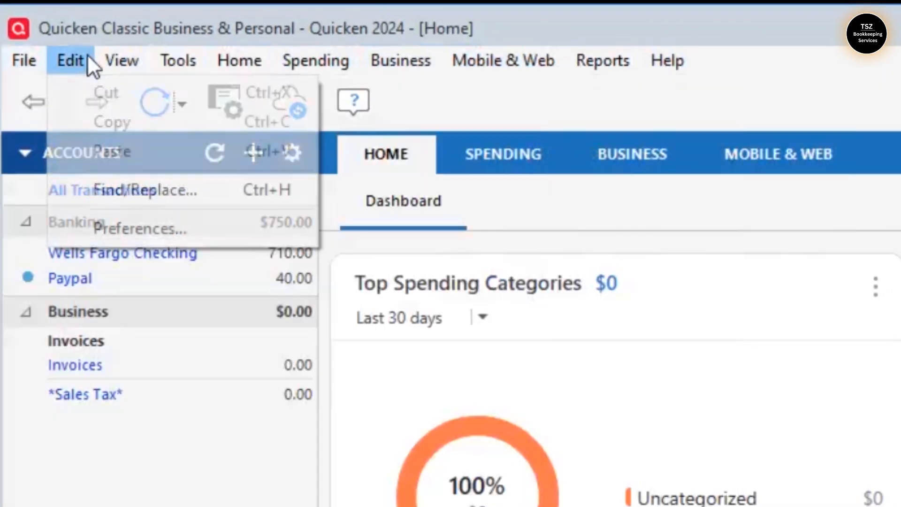
{"action": "mouse_move", "coordinate": [122, 58]}
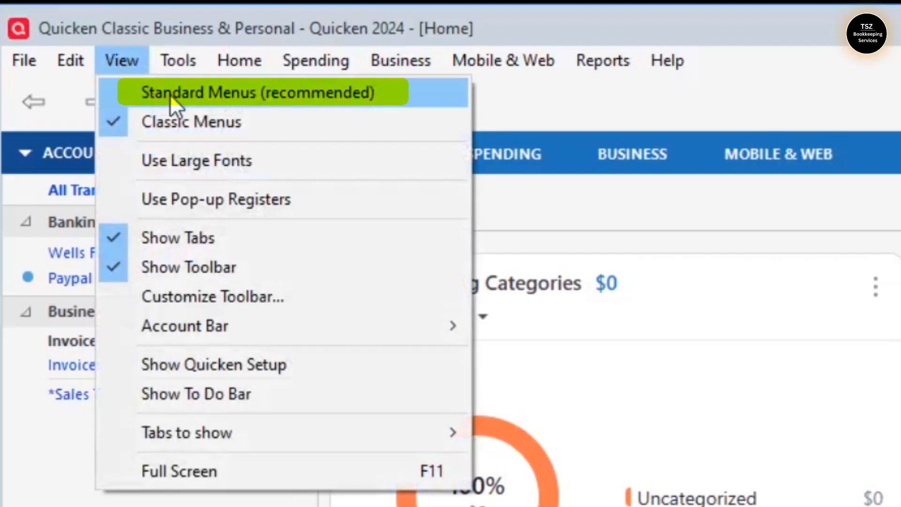
{"action": "left_click", "coordinate": [170, 95]}
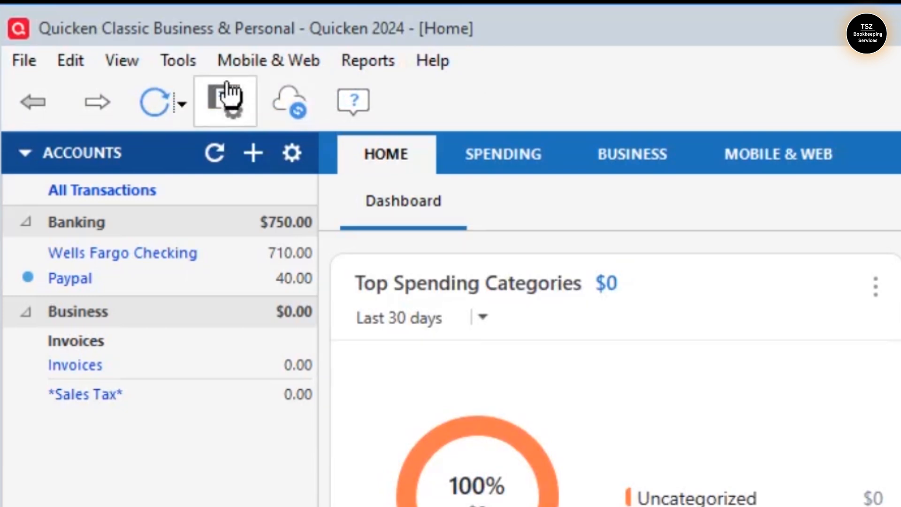
{"action": "left_click", "coordinate": [119, 62]}
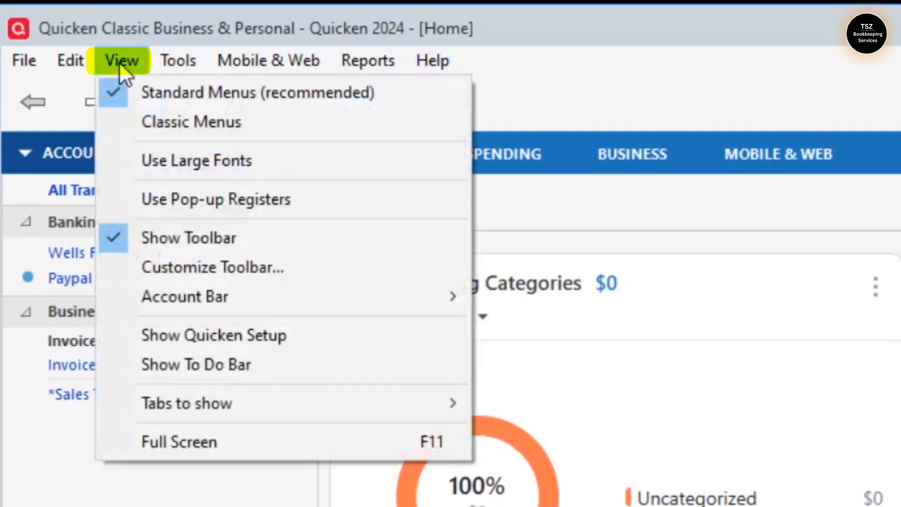
{"action": "left_click", "coordinate": [151, 118]}
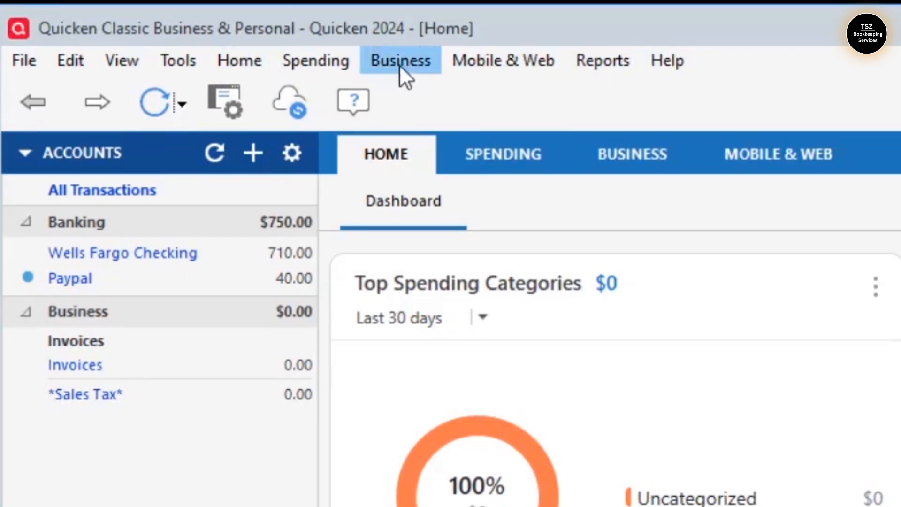
Step: Create a new invoice and select the existing customer for it
{"action": "left_click", "coordinate": [411, 61]}
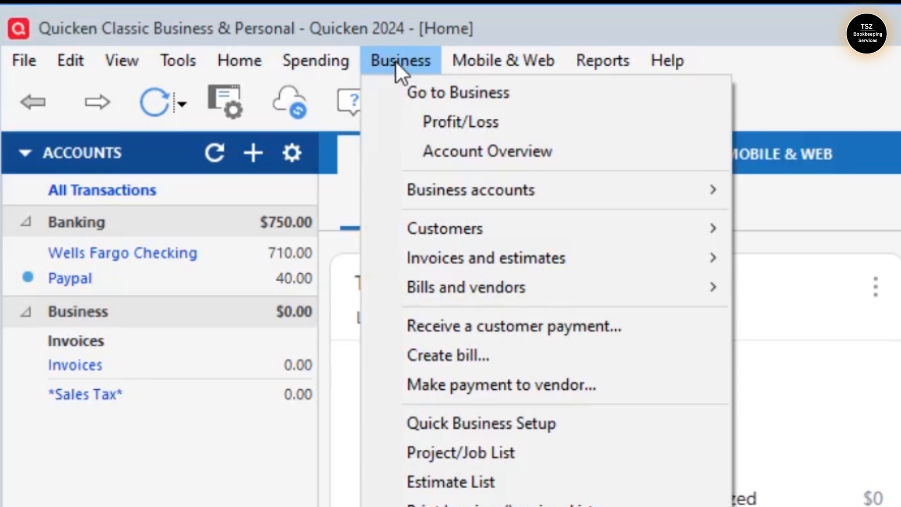
{"action": "mouse_move", "coordinate": [429, 266]}
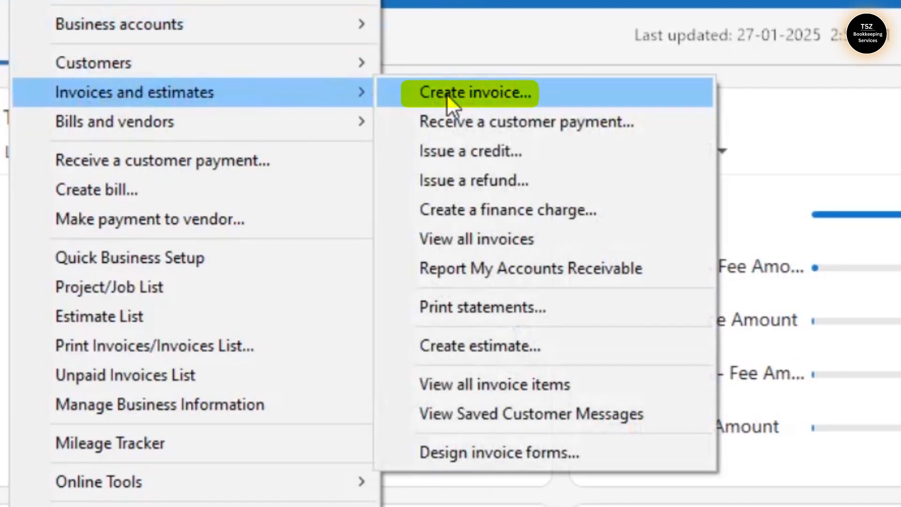
{"action": "left_click", "coordinate": [794, 258]}
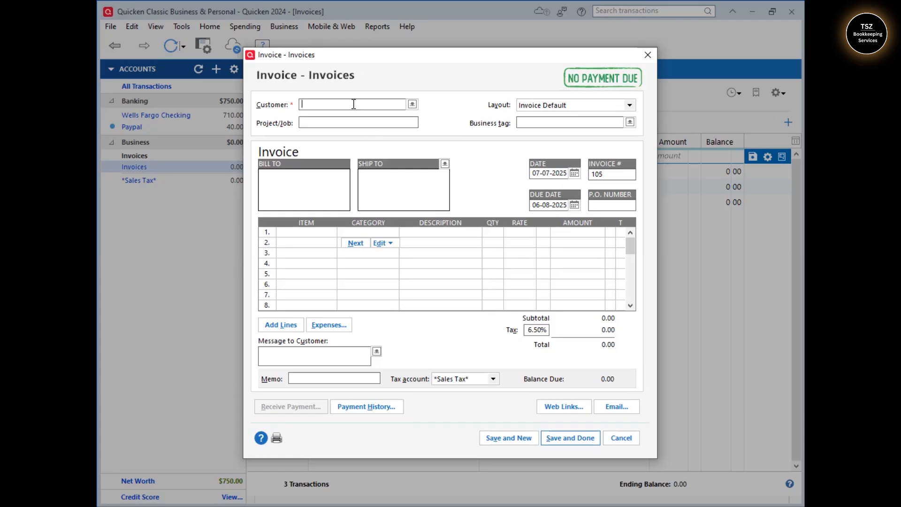
{"action": "type", "text": "Richard"}
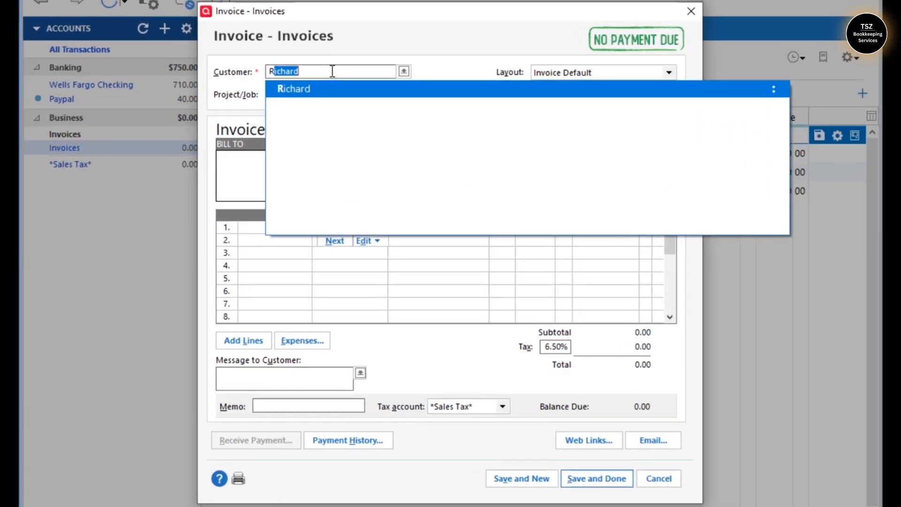
{"action": "left_click", "coordinate": [317, 92]}
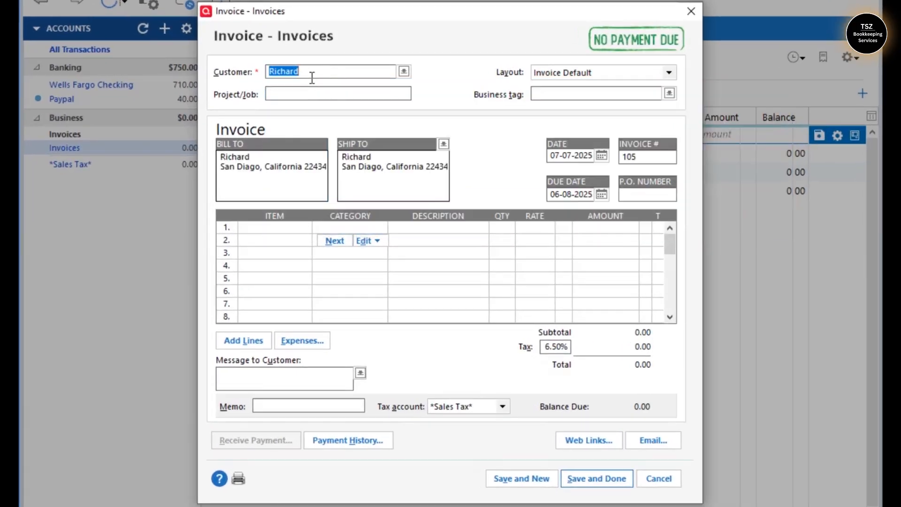
Step: Enter Bookkeeping as the first line item and assign it the Consulting Income (Business) category
{"action": "left_click", "coordinate": [283, 230]}
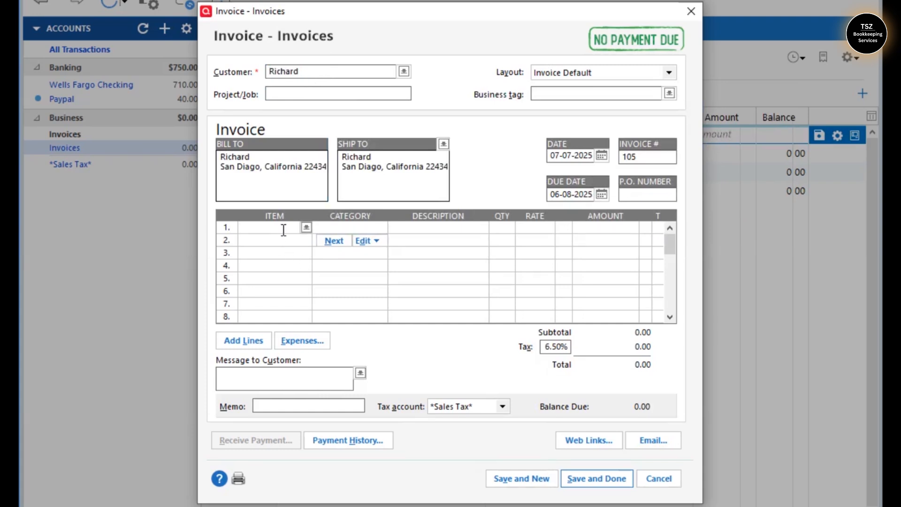
{"action": "type", "text": "Bookkeeping"}
{"action": "key", "text": "Tab"}
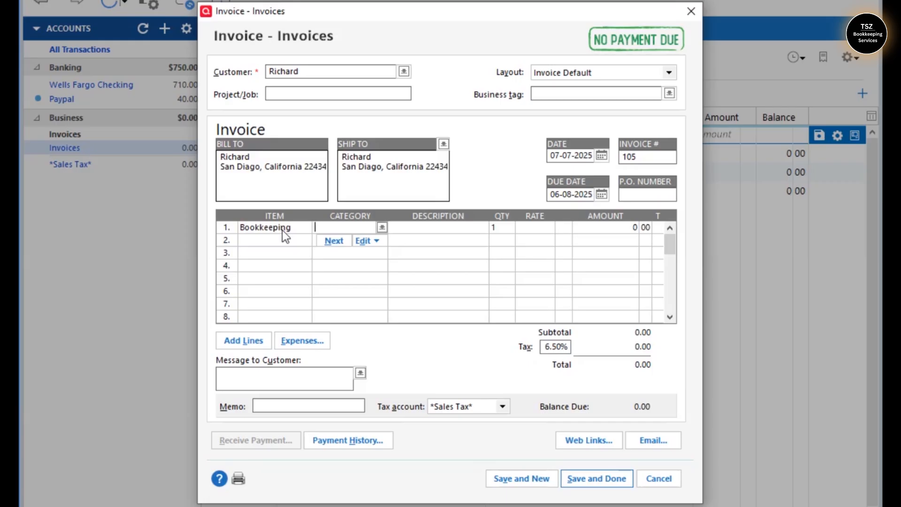
{"action": "type", "text": "Quick"}
{"action": "key", "text": "BackSpace"}
{"action": "key", "text": "BackSpace"}
{"action": "type", "text": "cken"}
{"action": "key", "text": "BackSpace"}
{"action": "key", "text": "BackSpace"}
{"action": "key", "text": "BackSpace"}
{"action": "key", "text": "BackSpace"}
{"action": "key", "text": "BackSpace"}
{"action": "key", "text": "BackSpace"}
{"action": "key", "text": "BackSpace"}
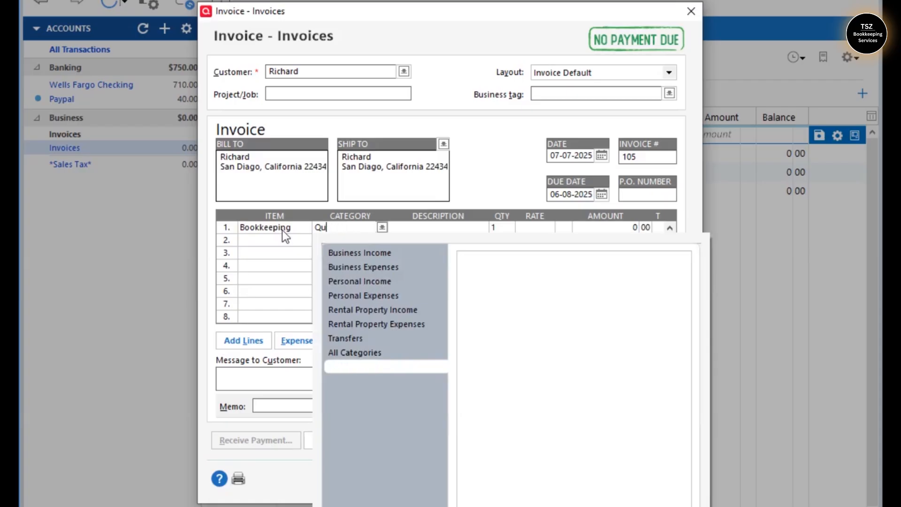
{"action": "type", "text": "Consu"}
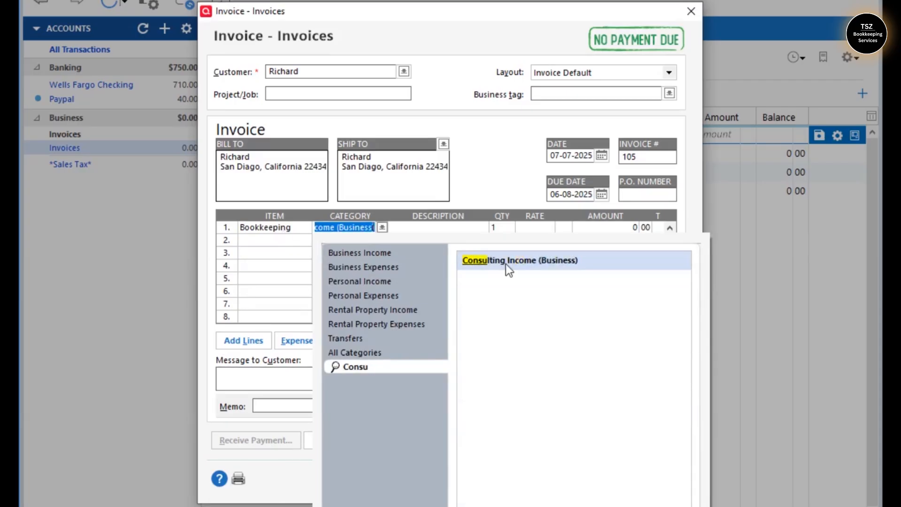
{"action": "left_click", "coordinate": [510, 259]}
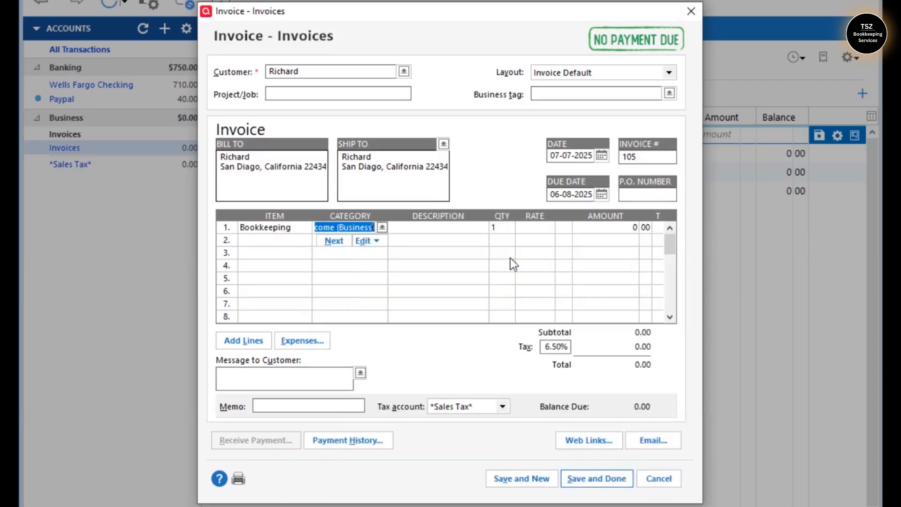
Step: Describe the first invoice line as "Quicken Consulting Monthly Services"
{"action": "left_click", "coordinate": [432, 229]}
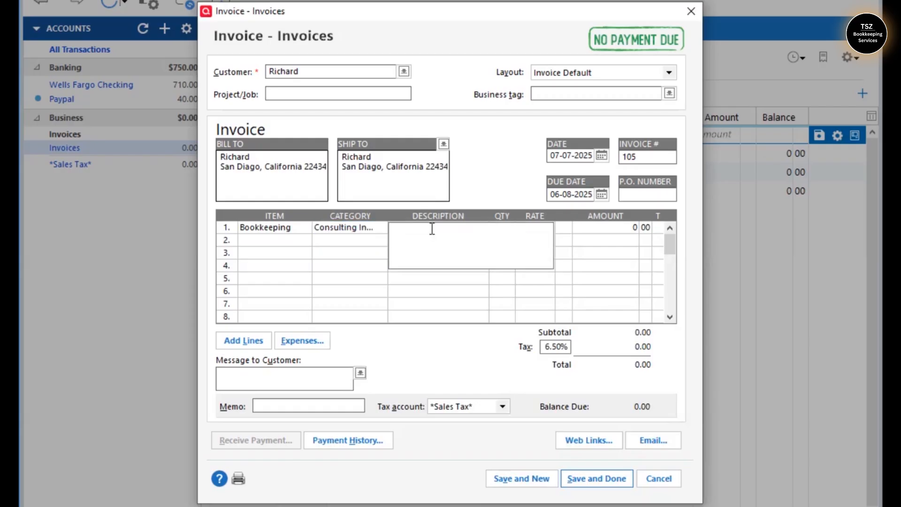
{"action": "type", "text": "Quicken Consulting Services"}
{"action": "key", "text": "Left"}
{"action": "key", "text": "Left"}
{"action": "key", "text": "Left"}
{"action": "key", "text": "Left"}
{"action": "key", "text": "Left"}
{"action": "key", "text": "Left"}
{"action": "key", "text": "Left"}
{"action": "key", "text": "Left"}
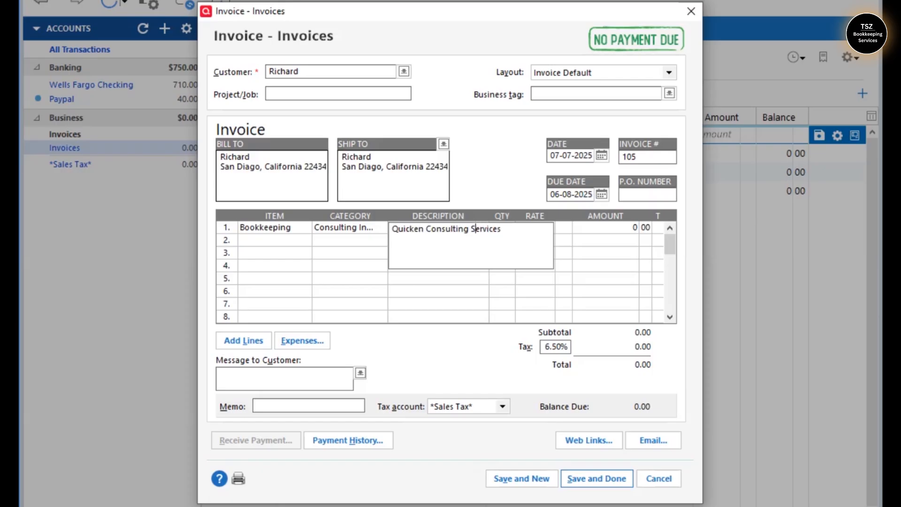
{"action": "type", "text": "Monthly"}
{"action": "left_click", "coordinate": [598, 287]}
Step: Set the Bookkeeping line's rate to 100 and clear the invoice's tax percentage
{"action": "left_click", "coordinate": [525, 226]}
{"action": "type", "text": "100"}
{"action": "key", "text": "Tab"}
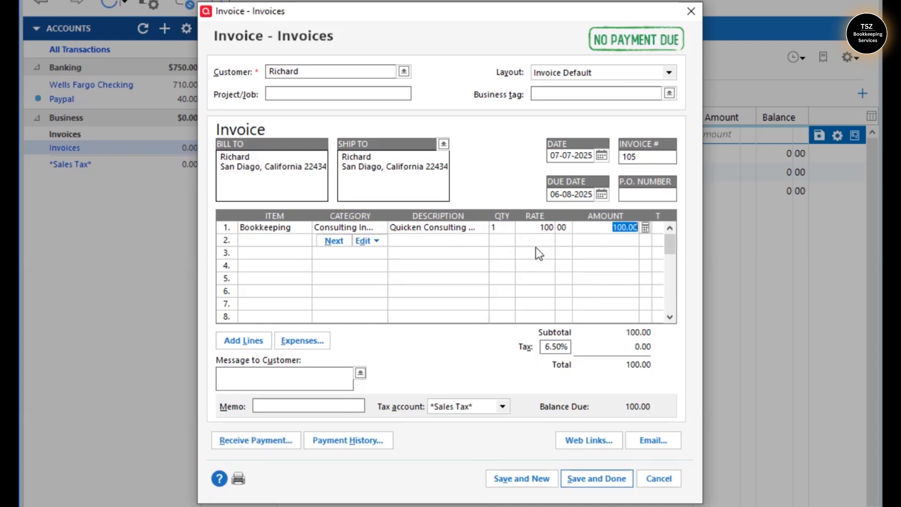
{"action": "left_click", "coordinate": [558, 348]}
{"action": "key", "text": "BackSpace"}
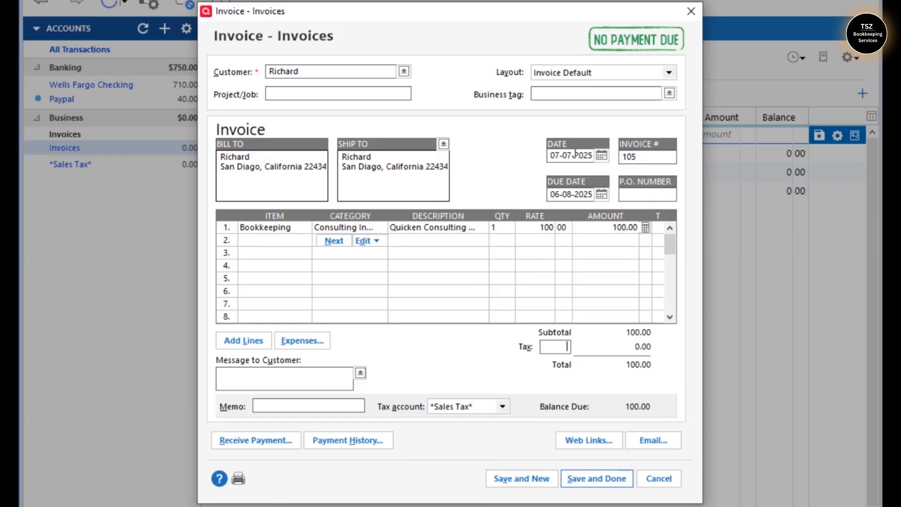
Step: Set the invoice's due date to 08-07-2025 and save the invoice
{"action": "left_click", "coordinate": [602, 195]}
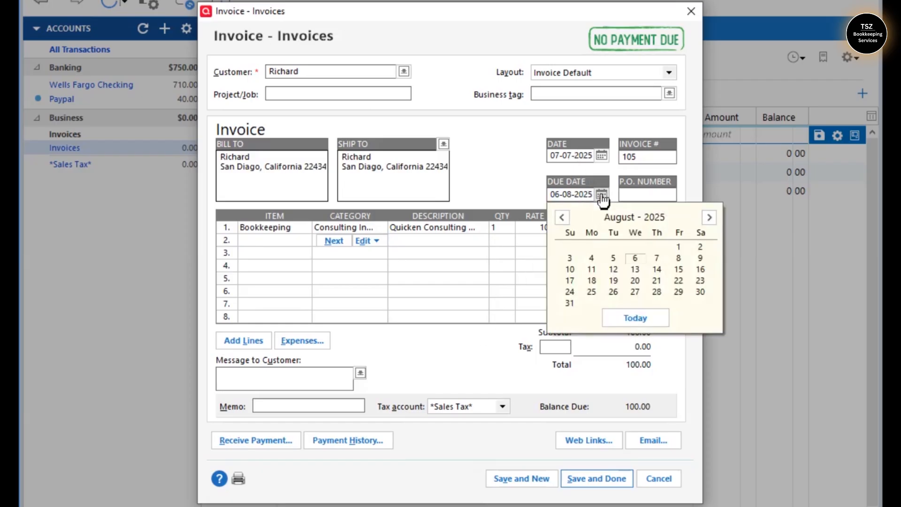
{"action": "left_click", "coordinate": [562, 218]}
{"action": "left_click", "coordinate": [614, 260]}
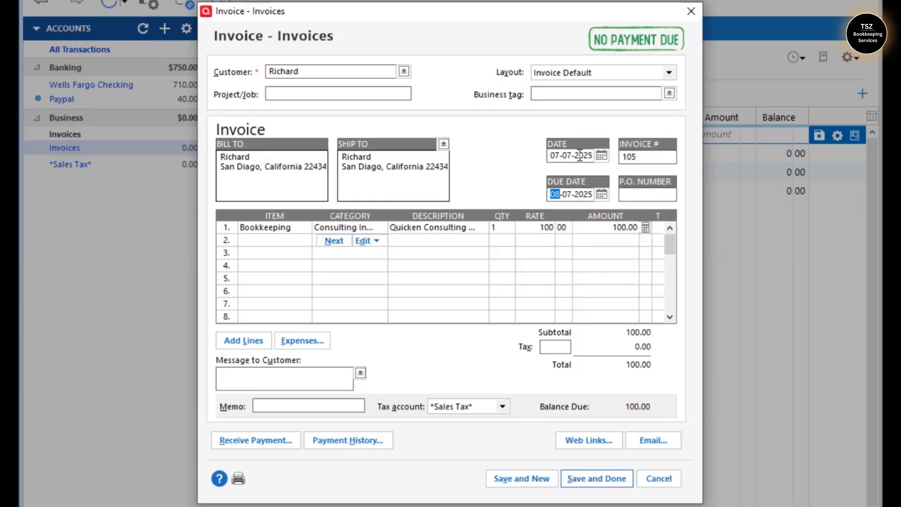
{"action": "left_click", "coordinate": [596, 478]}
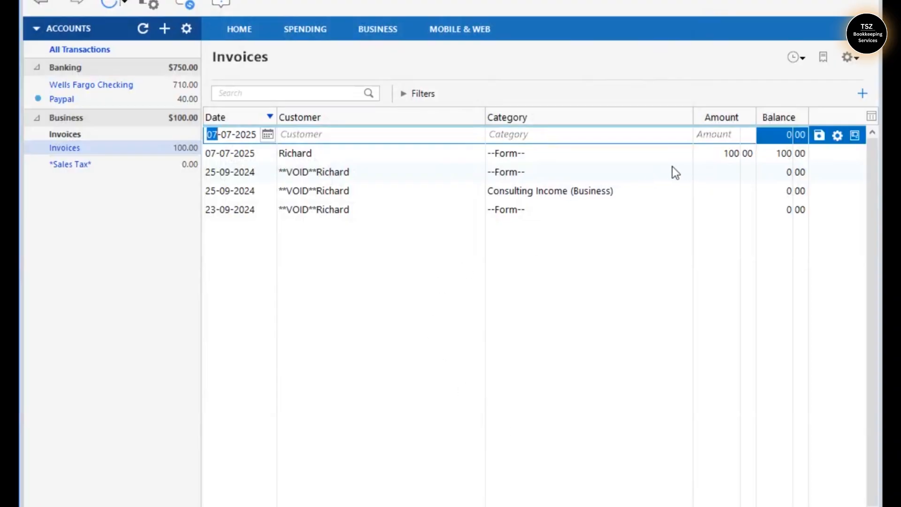
{"action": "left_click", "coordinate": [674, 152]}
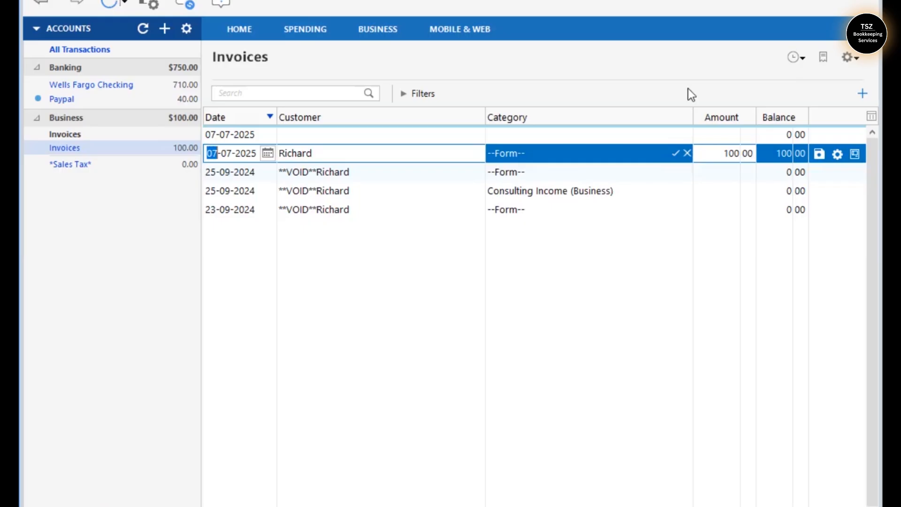
{"action": "left_click", "coordinate": [825, 63]}
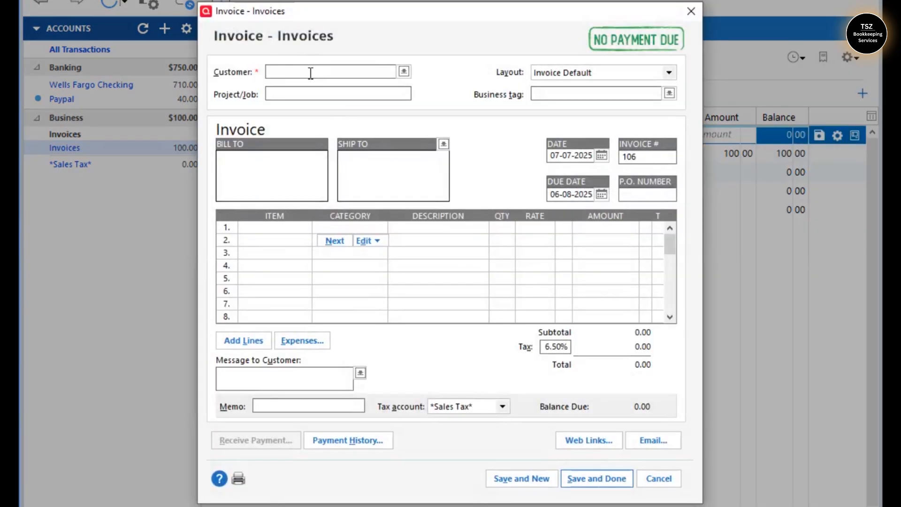
{"action": "key", "text": "Escape"}
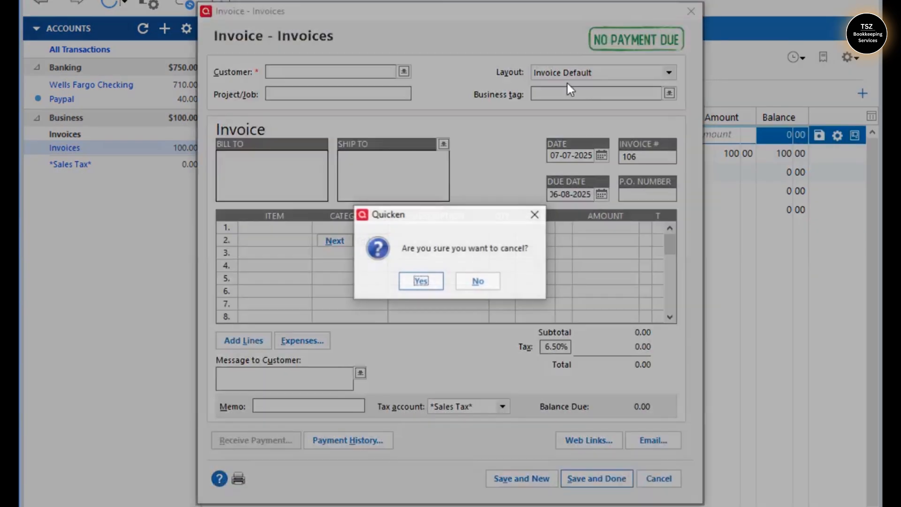
{"action": "left_click", "coordinate": [418, 281]}
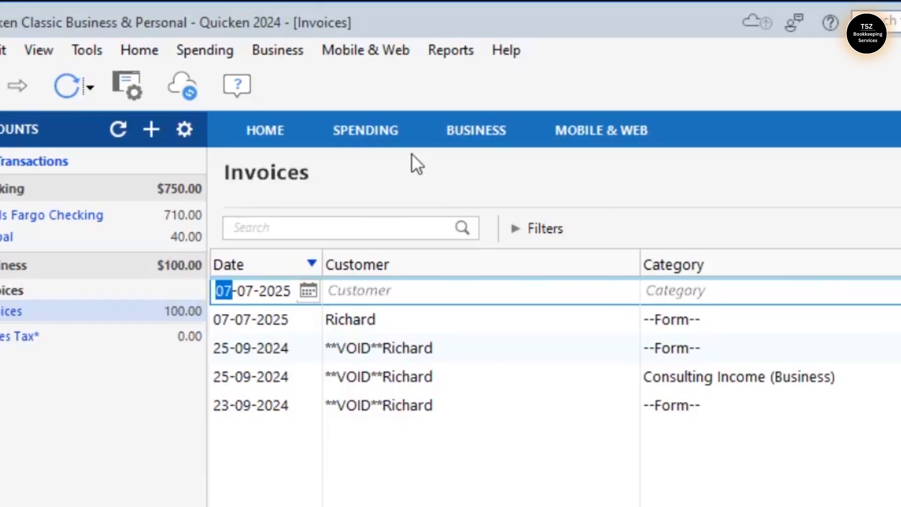
Step: Record a received customer payment of 300 for the invoiced customer
{"action": "left_click", "coordinate": [279, 48]}
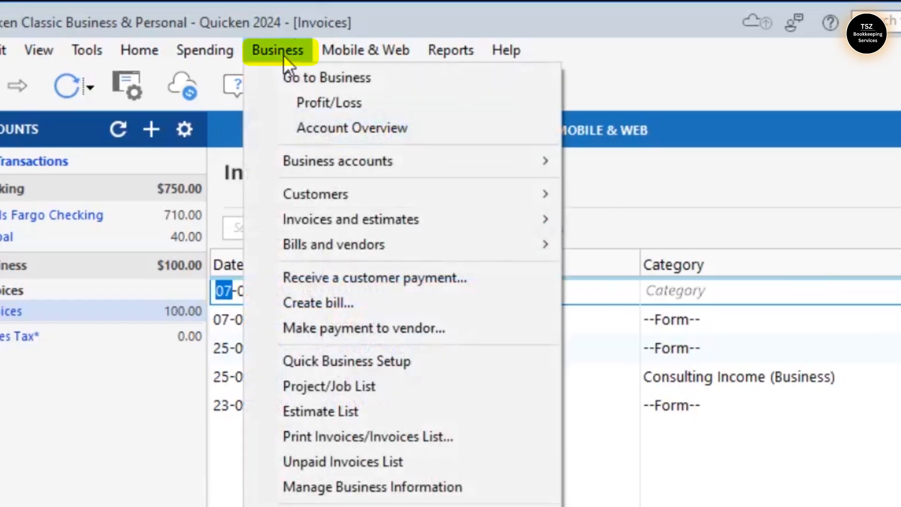
{"action": "left_click", "coordinate": [362, 280]}
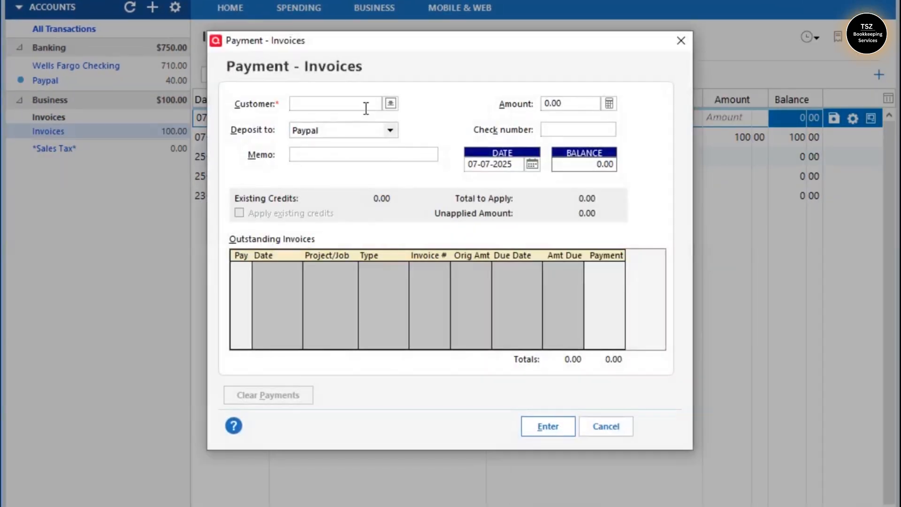
{"action": "left_click", "coordinate": [366, 109]}
{"action": "type", "text": "Richard"}
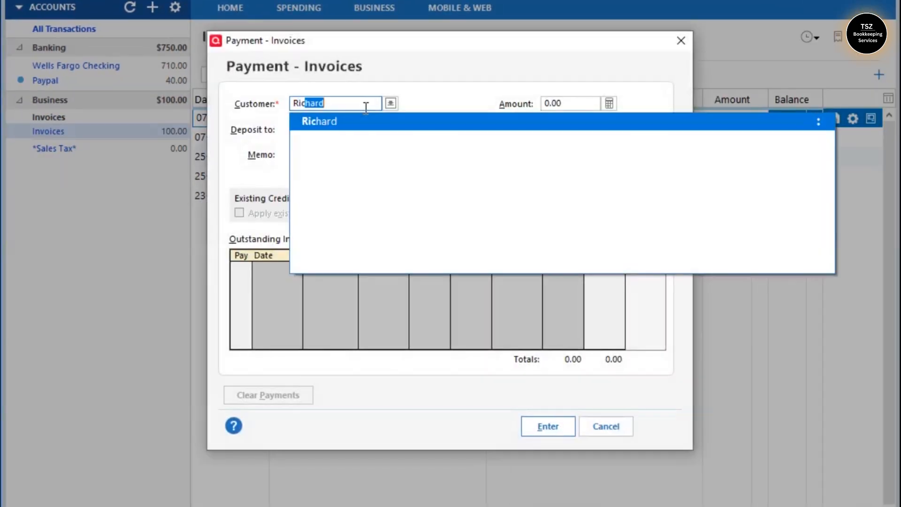
{"action": "left_click", "coordinate": [330, 122]}
{"action": "left_click", "coordinate": [572, 102]}
{"action": "type", "text": "300"}
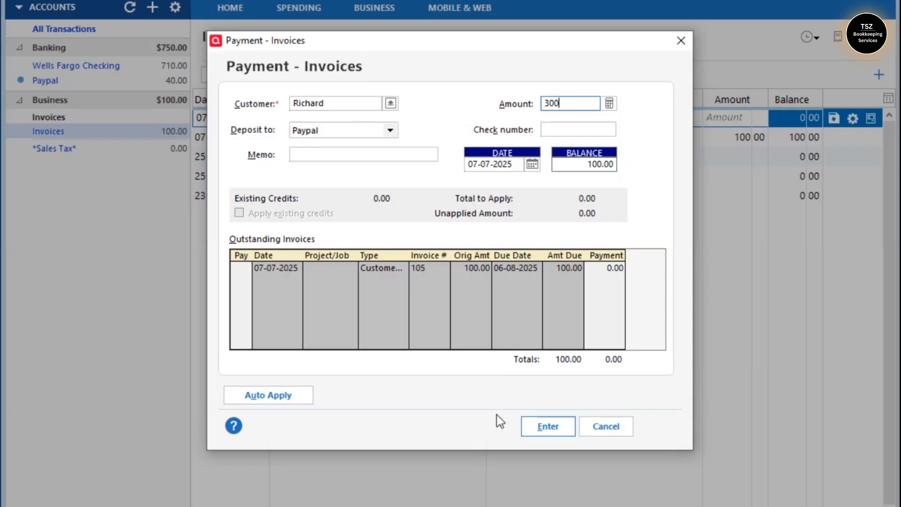
{"action": "left_click", "coordinate": [547, 438]}
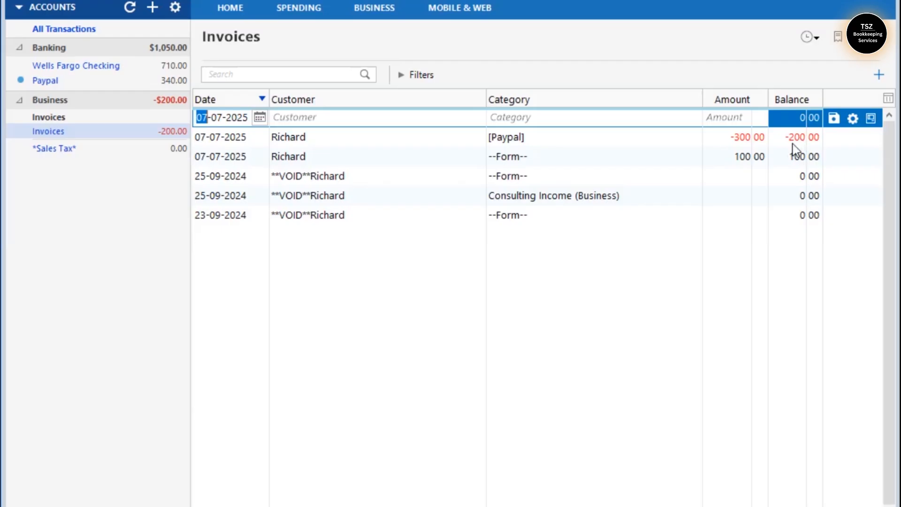
Step: Start a new invoice for the same customer with both the invoice date and due date set to 01-08-2025
{"action": "left_click", "coordinate": [840, 40]}
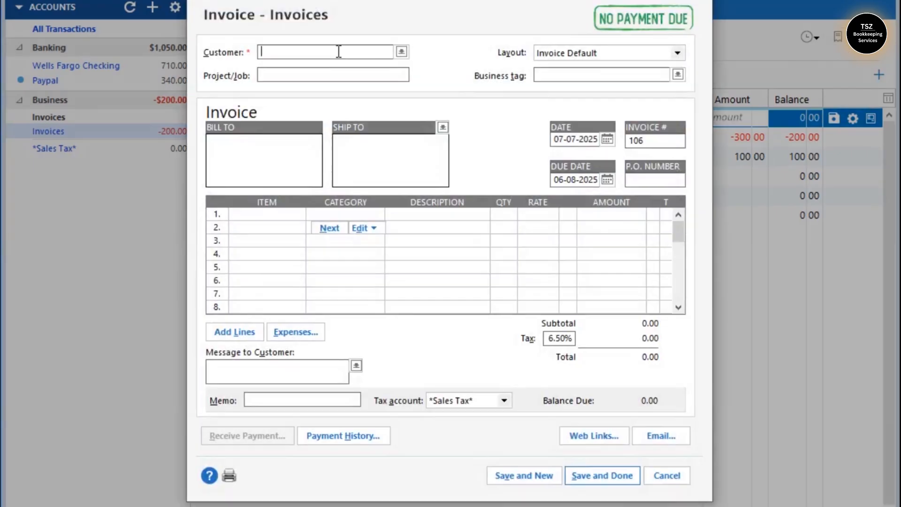
{"action": "type", "text": "Richard"}
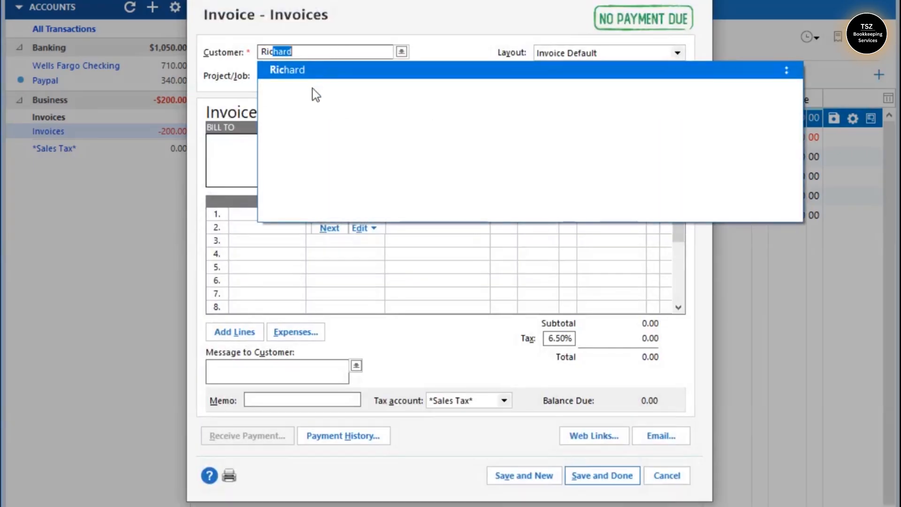
{"action": "left_click", "coordinate": [314, 73]}
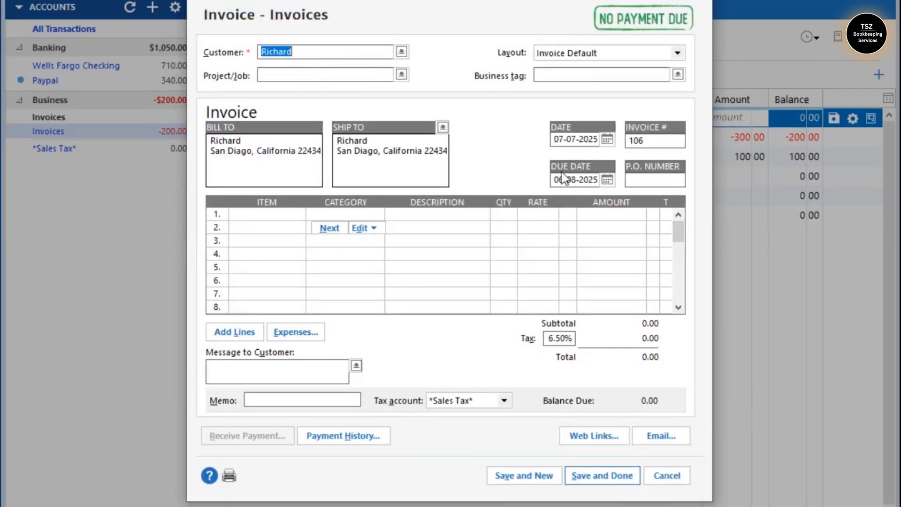
{"action": "left_click", "coordinate": [607, 140]}
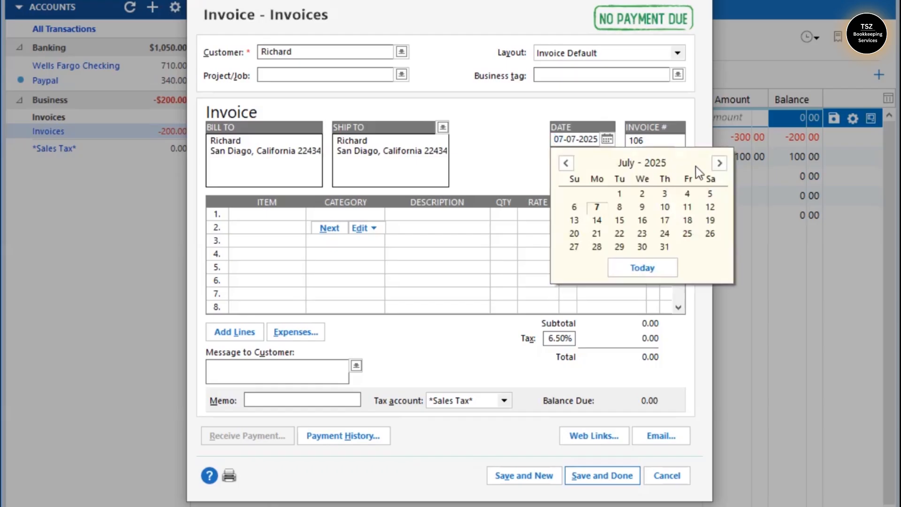
{"action": "left_click", "coordinate": [718, 164]}
{"action": "left_click", "coordinate": [687, 194]}
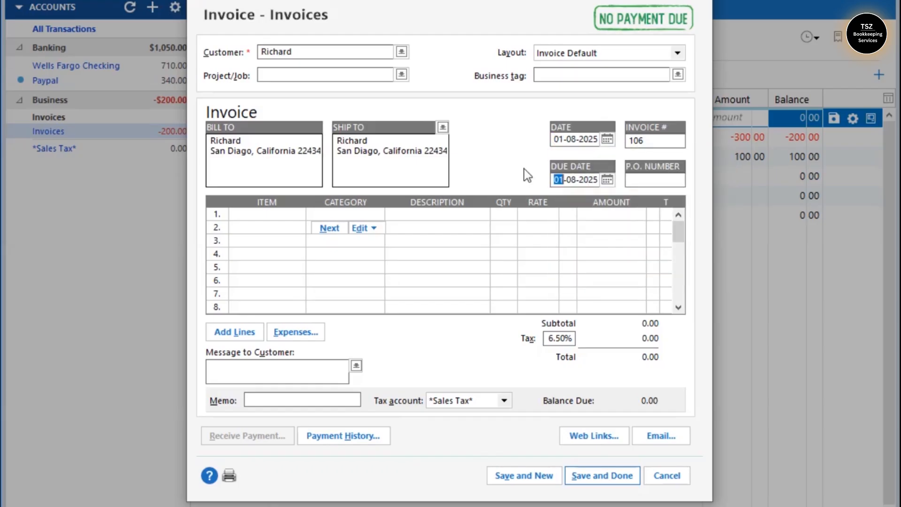
Step: Add a Bookkeeping line under Consulting Income (Business), described as "Quicken Consulting Services Monthly"
{"action": "left_click", "coordinate": [254, 214]}
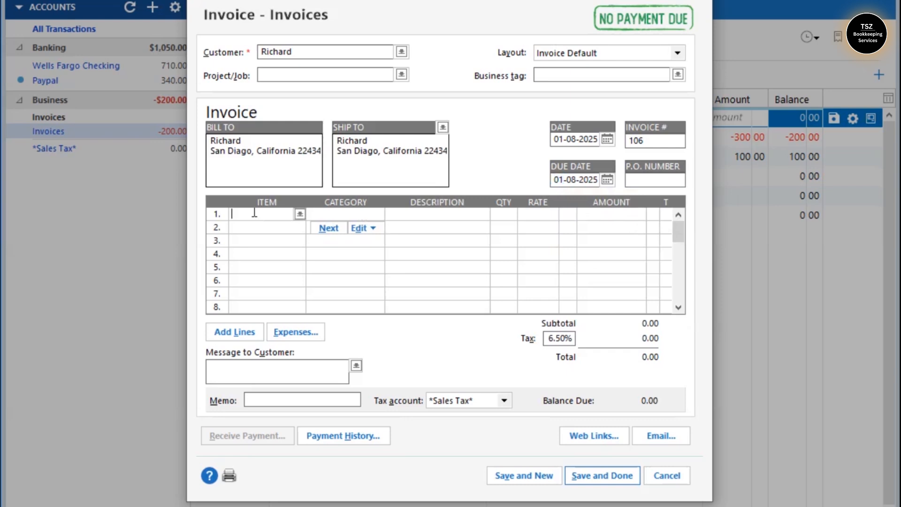
{"action": "type", "text": "booke"}
{"action": "key", "text": "BackSpace"}
{"action": "type", "text": "keeping"}
{"action": "key", "text": "Tab"}
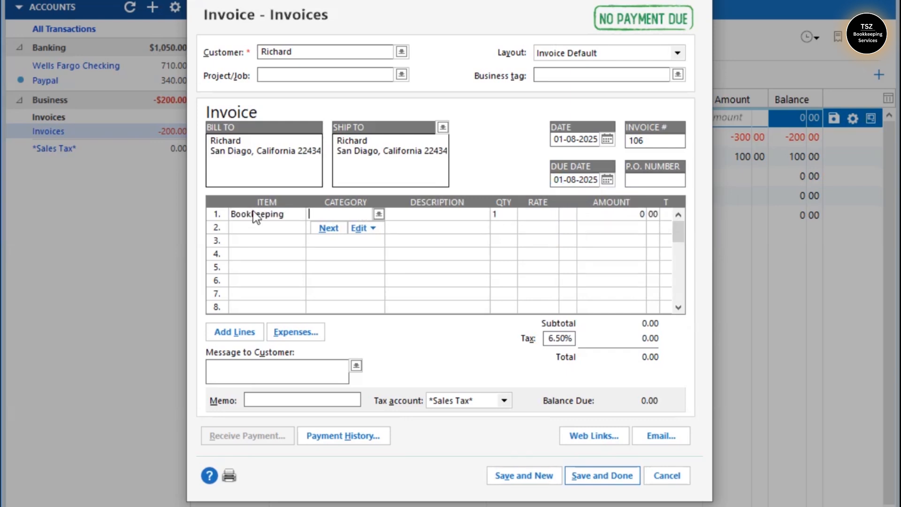
{"action": "type", "text": "Co"}
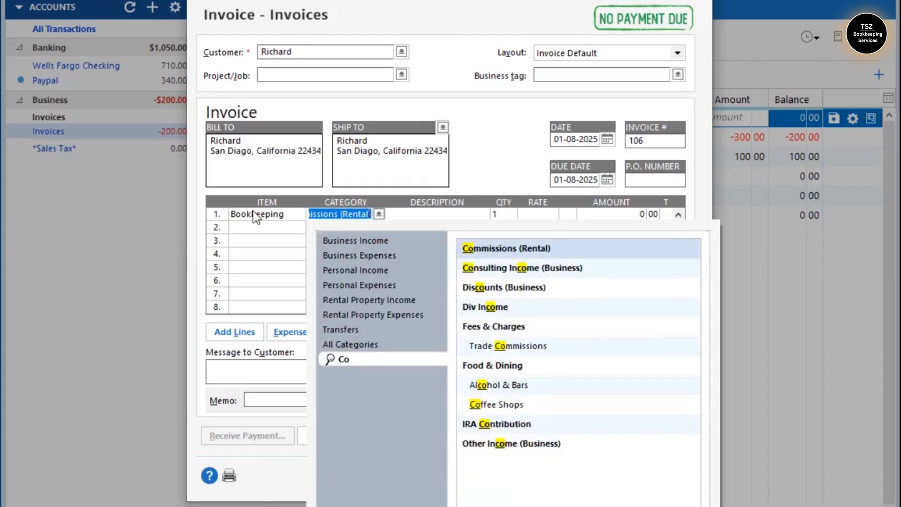
{"action": "type", "text": "nsu"}
{"action": "key", "text": "Tab"}
{"action": "type", "text": "Quicken Consulting Services Monthly"}
Step: Set the Bookkeeping line's rate to 100 and the tax to 0, and save the invoice
{"action": "key", "text": "Tab"}
{"action": "key", "text": "Tab"}
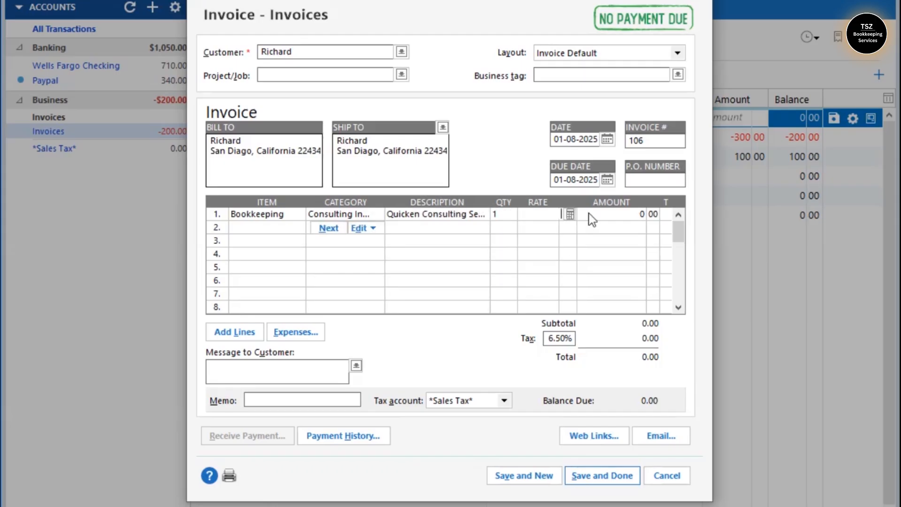
{"action": "type", "text": "1400"}
{"action": "key", "text": "BackSpace"}
{"action": "key", "text": "BackSpace"}
{"action": "key", "text": "BackSpace"}
{"action": "type", "text": "00"}
{"action": "key", "text": "Tab"}
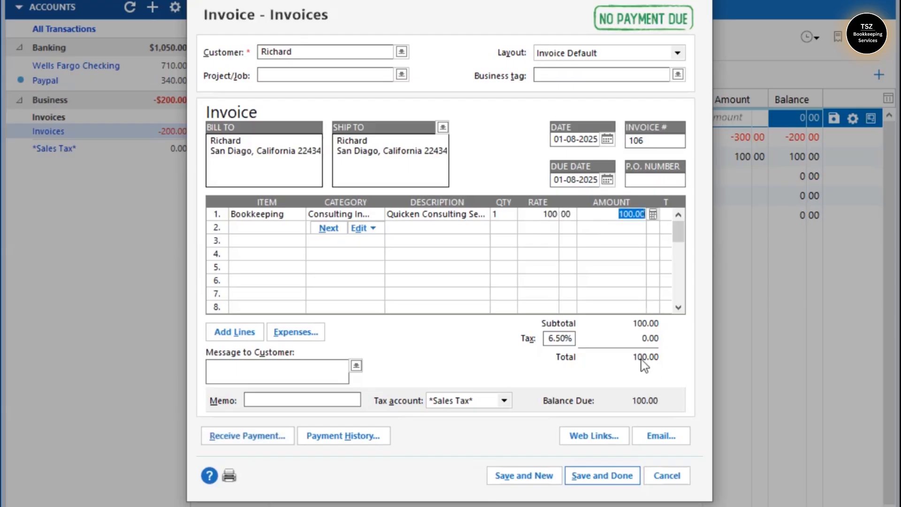
{"action": "left_click", "coordinate": [562, 338]}
{"action": "type", "text": "0"}
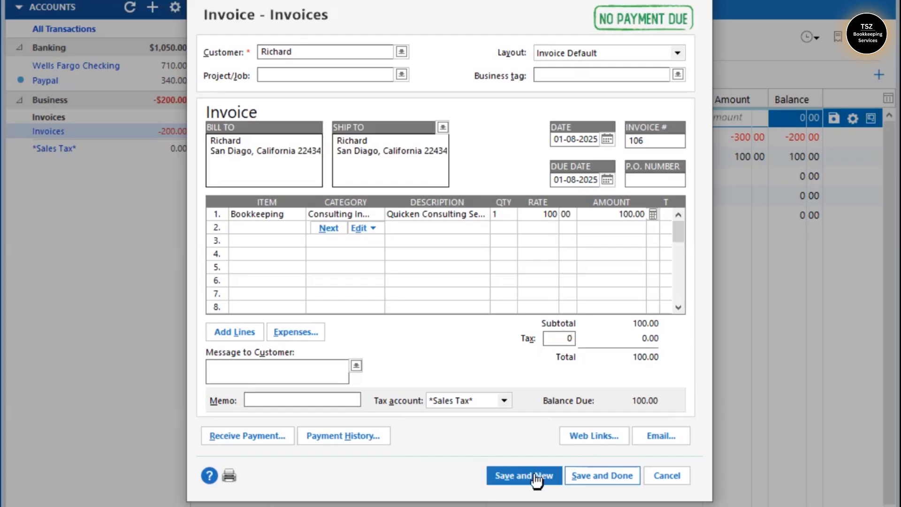
{"action": "left_click", "coordinate": [597, 477]}
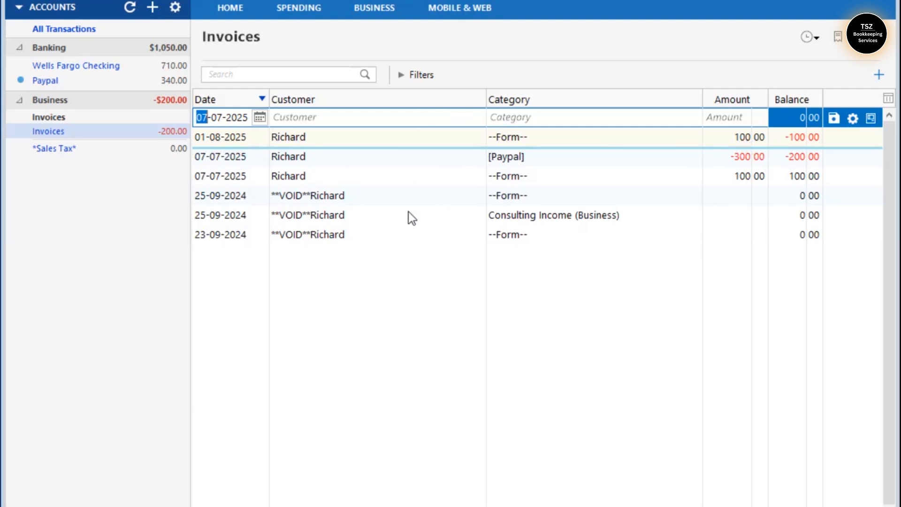
Step: Fill in a received payment of 100 for the customer, deposited to Paypal and dated 01-08-2025
{"action": "left_click", "coordinate": [239, 0]}
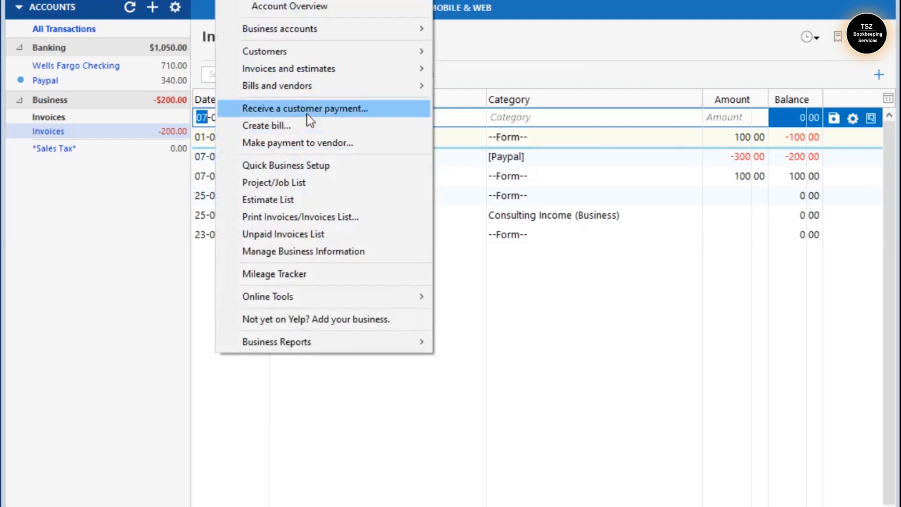
{"action": "left_click", "coordinate": [307, 110]}
{"action": "type", "text": "Richard"}
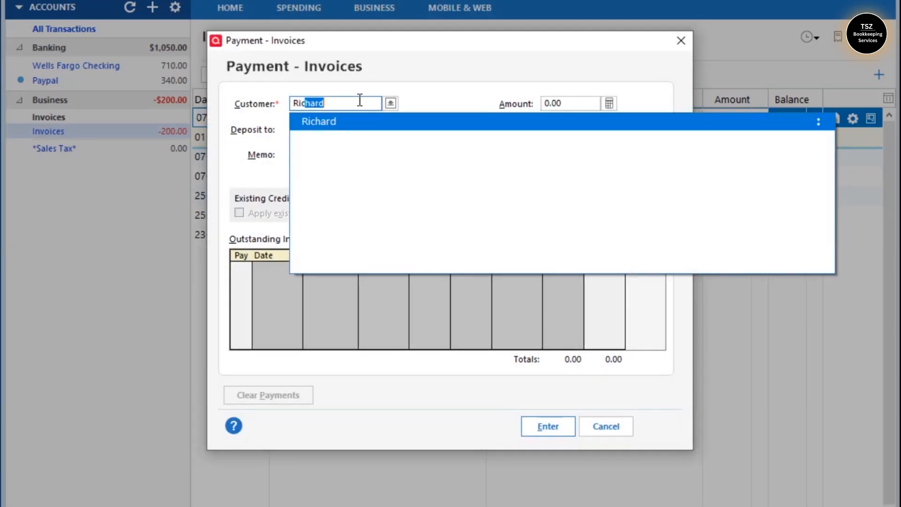
{"action": "left_click", "coordinate": [360, 135]}
{"action": "left_click", "coordinate": [565, 104]}
{"action": "type", "text": "100"}
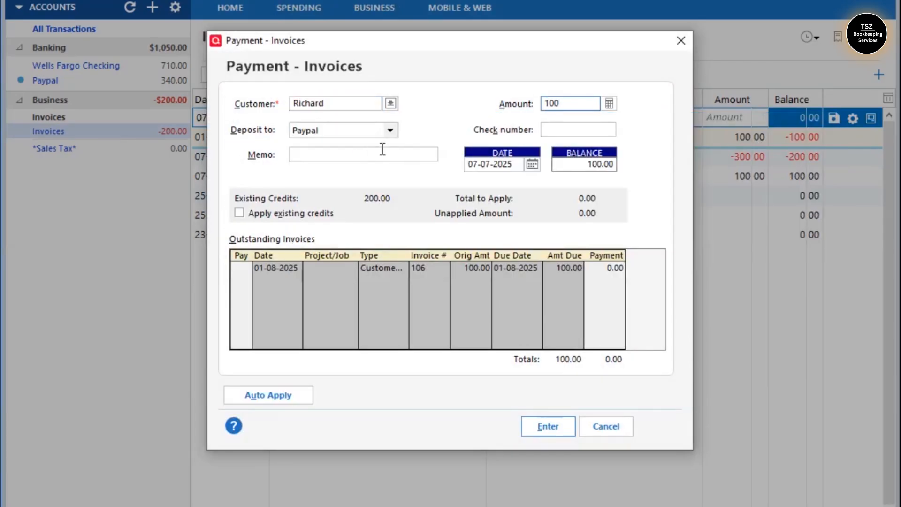
{"action": "left_click", "coordinate": [532, 165]}
{"action": "left_click", "coordinate": [634, 188]}
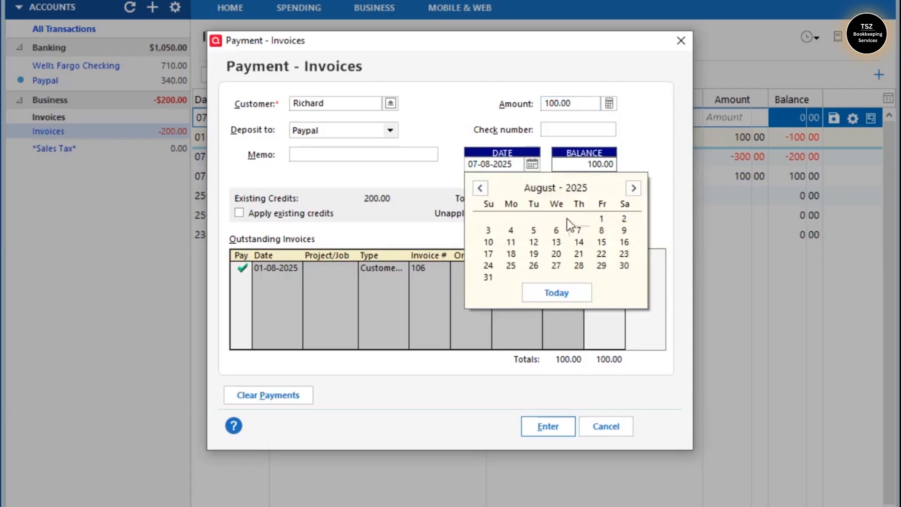
{"action": "left_click", "coordinate": [602, 219]}
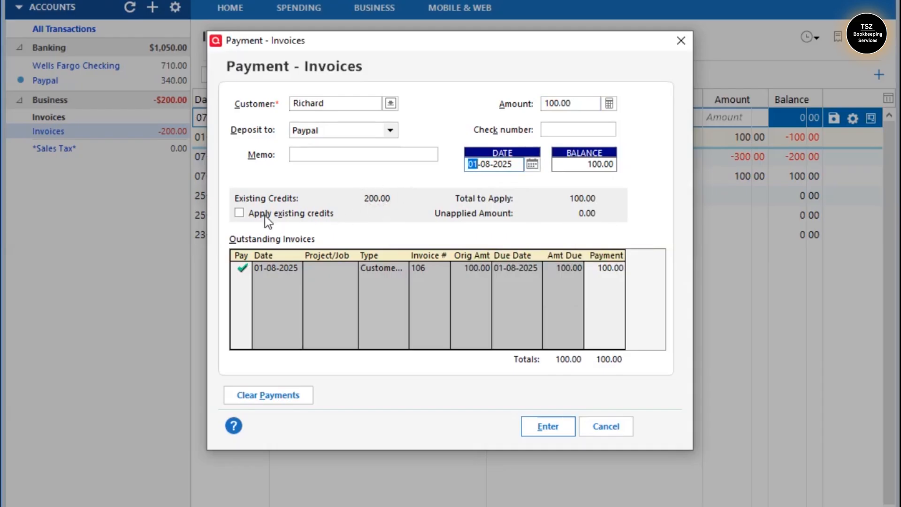
Step: Try to record the payment against invoice 106 with the customer's existing credits applied
{"action": "left_click", "coordinate": [241, 215]}
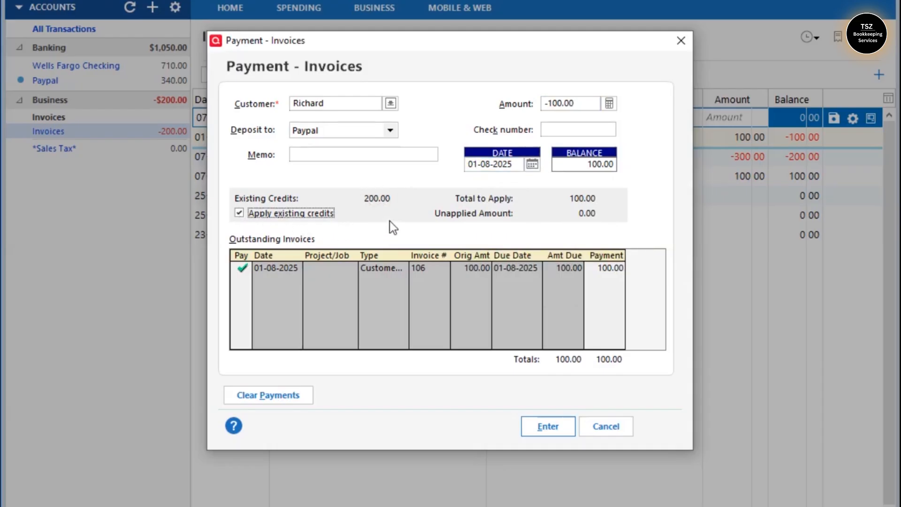
{"action": "left_click", "coordinate": [240, 212]}
{"action": "left_click", "coordinate": [547, 104]}
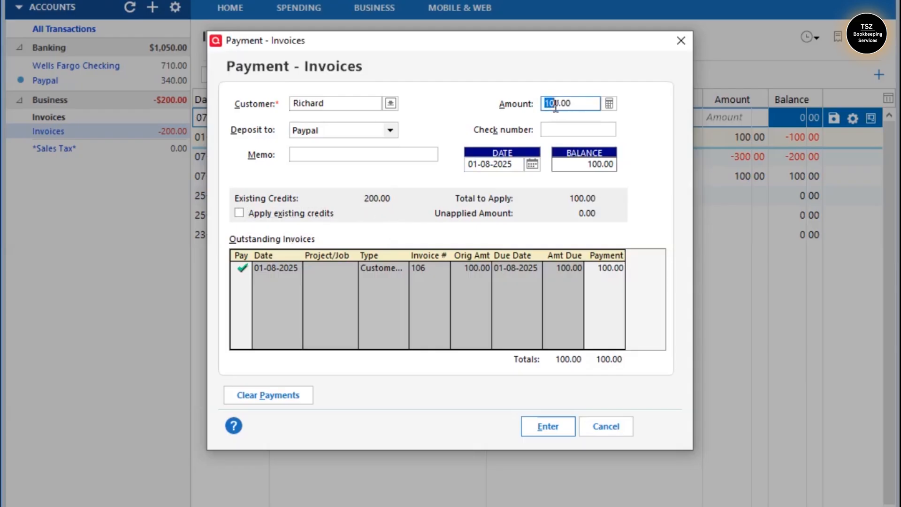
{"action": "left_click", "coordinate": [240, 213]}
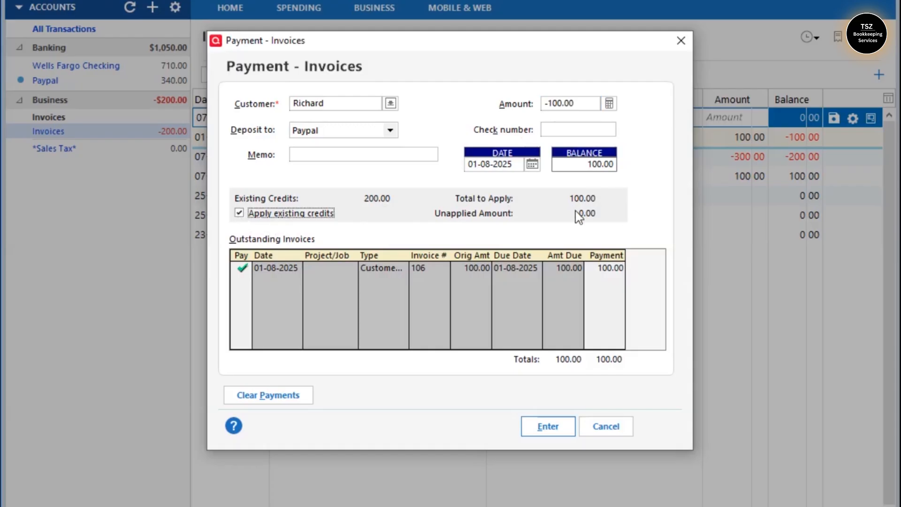
{"action": "left_click", "coordinate": [536, 429]}
{"action": "left_click", "coordinate": [465, 273]}
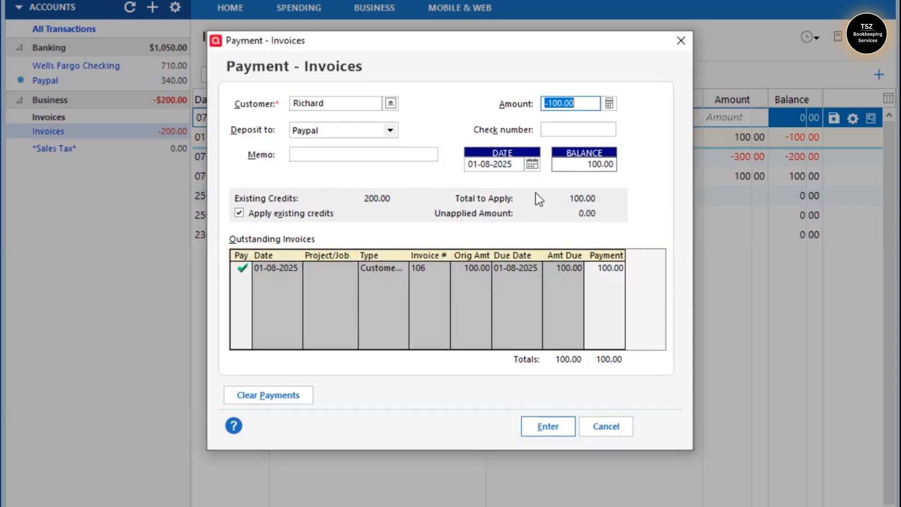
{"action": "left_click", "coordinate": [577, 104]}
{"action": "left_click", "coordinate": [583, 165]}
{"action": "left_click", "coordinate": [303, 215]}
{"action": "left_click", "coordinate": [303, 215]}
{"action": "left_click", "coordinate": [559, 103]}
{"action": "key", "text": "BackSpace"}
{"action": "left_click", "coordinate": [240, 215]}
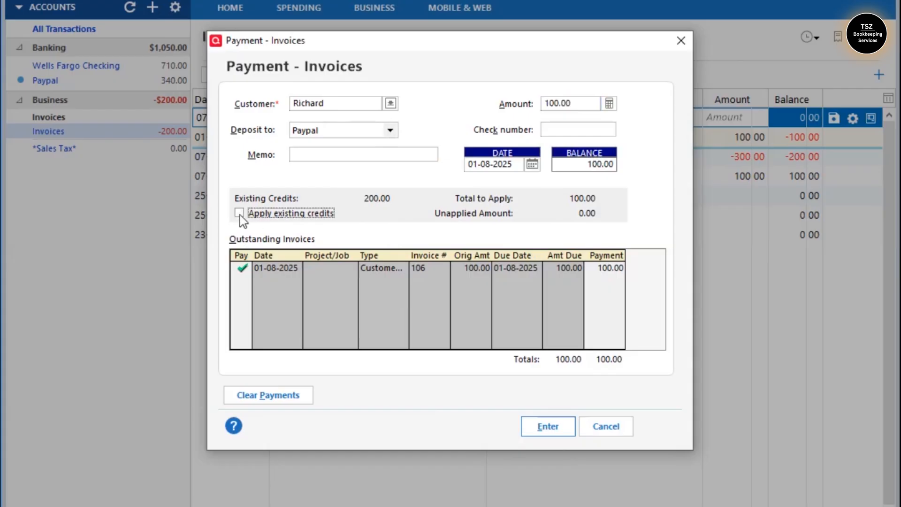
{"action": "left_click", "coordinate": [241, 214]}
{"action": "left_click", "coordinate": [547, 427]}
Step: Record a customer payment with amount 0.00 that applies the existing credits to outstanding invoice 106
{"action": "left_click", "coordinate": [281, 39]}
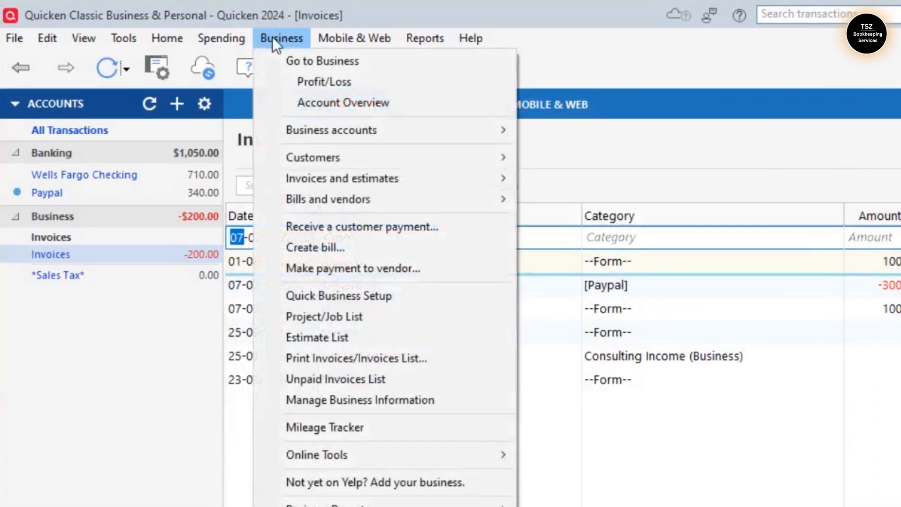
{"action": "left_click", "coordinate": [323, 62]}
{"action": "left_click", "coordinate": [282, 39]}
{"action": "left_click", "coordinate": [322, 230]}
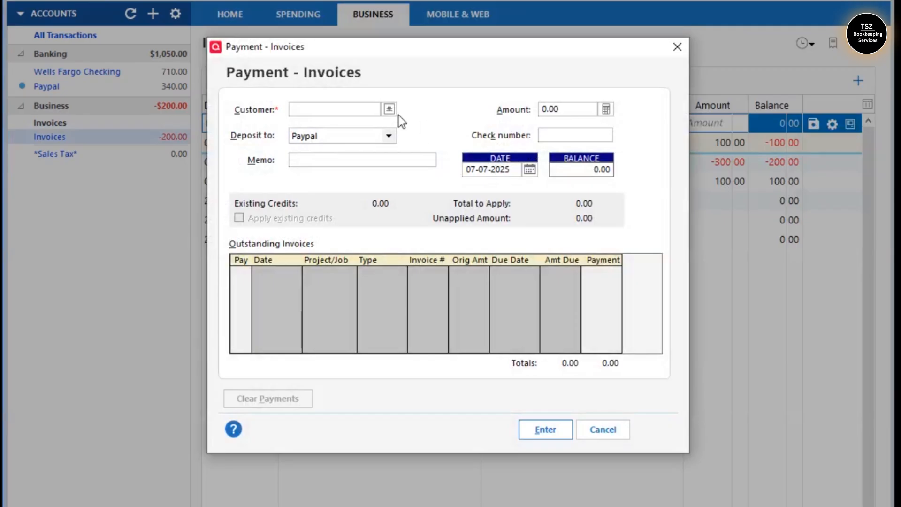
{"action": "left_click", "coordinate": [389, 110]}
{"action": "left_click", "coordinate": [328, 131]}
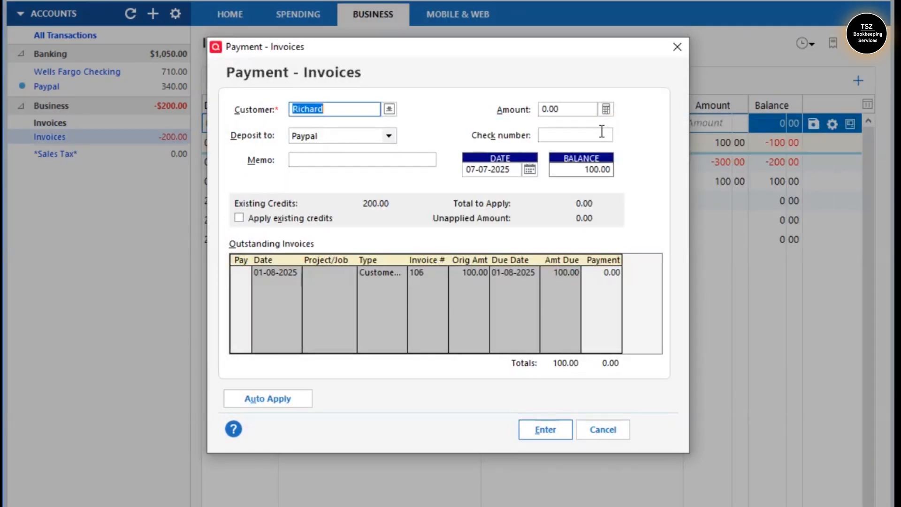
{"action": "left_click", "coordinate": [239, 217]}
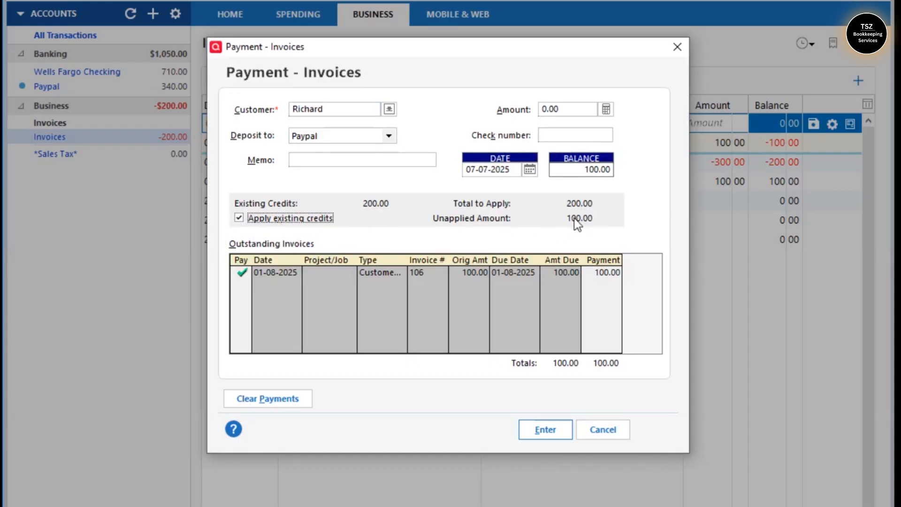
{"action": "left_click", "coordinate": [547, 430]}
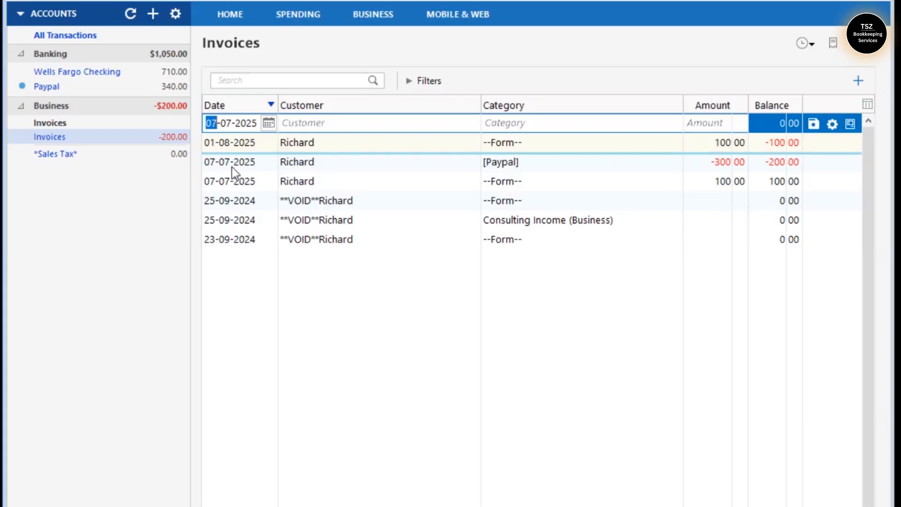
Step: Start another invoice for the same customer with both the invoice date and due date set to 01-09-2025
{"action": "left_click", "coordinate": [833, 44]}
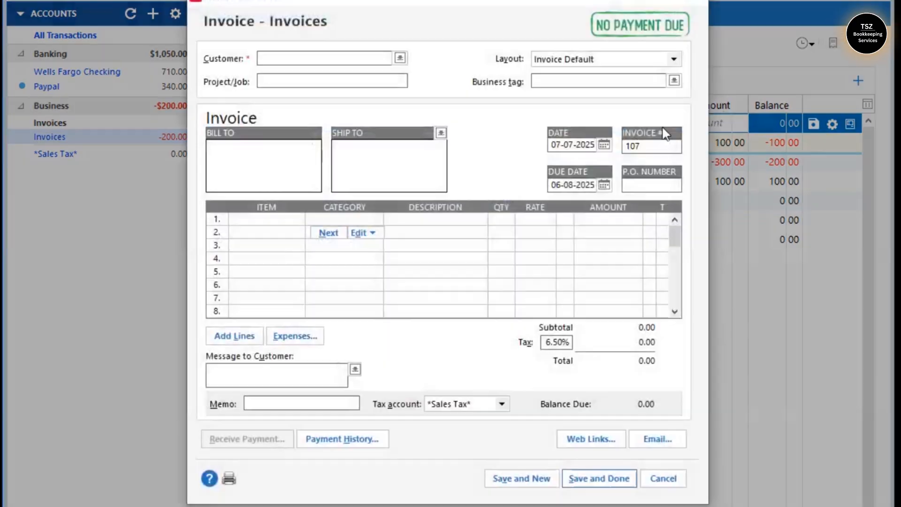
{"action": "left_click", "coordinate": [400, 58]}
{"action": "left_click", "coordinate": [347, 77]}
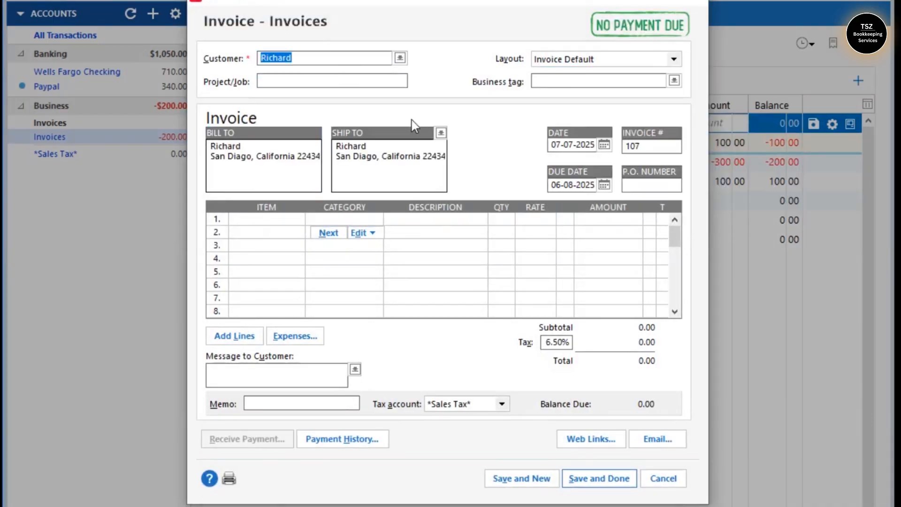
{"action": "left_click", "coordinate": [604, 145]}
{"action": "left_click", "coordinate": [715, 169]}
{"action": "left_click", "coordinate": [715, 169]}
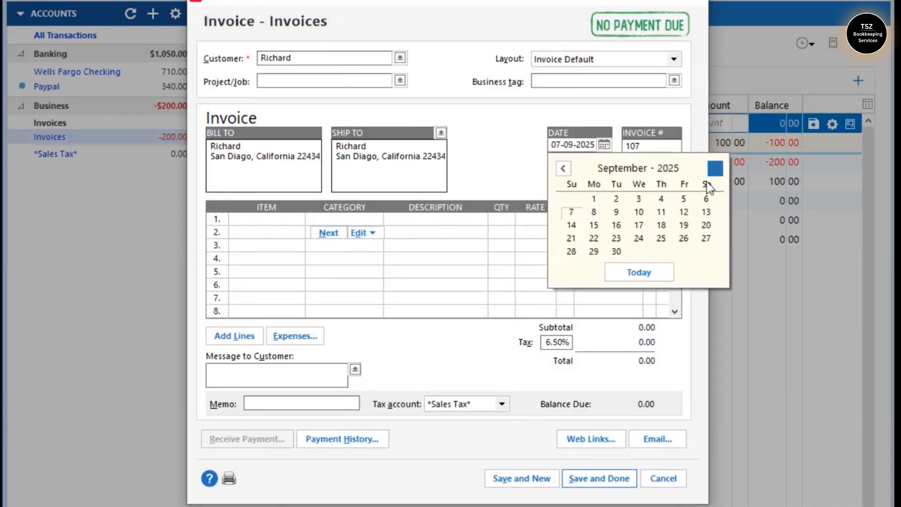
{"action": "left_click", "coordinate": [594, 201]}
{"action": "left_click", "coordinate": [604, 184]}
{"action": "left_click", "coordinate": [716, 209]}
{"action": "left_click", "coordinate": [563, 209]}
{"action": "left_click", "coordinate": [563, 209]}
{"action": "left_click", "coordinate": [593, 239]}
Step: Add a Bookkeeping line in the Consulting Income (Business) category, described as "Quicken Consulting Monthly"
{"action": "left_click", "coordinate": [282, 219]}
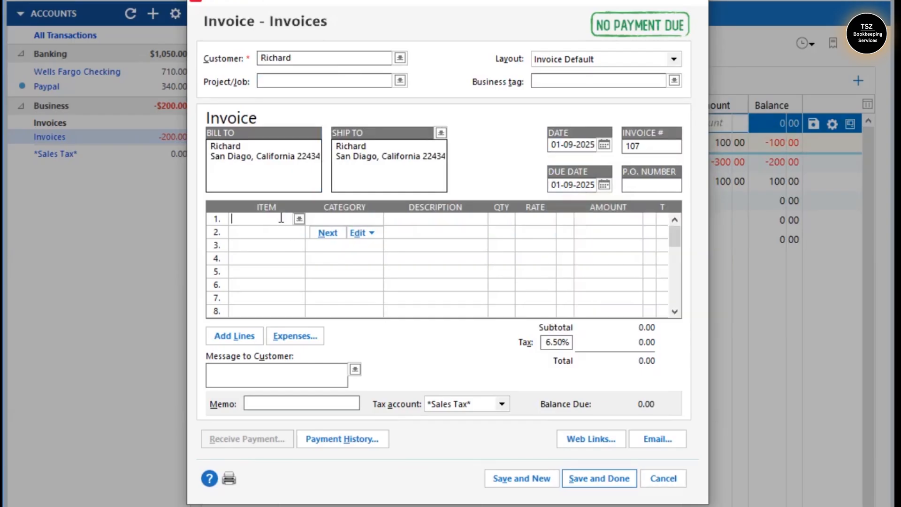
{"action": "type", "text": "Bookkeeping"}
{"action": "key", "text": "Tab"}
{"action": "type", "text": "Consu"}
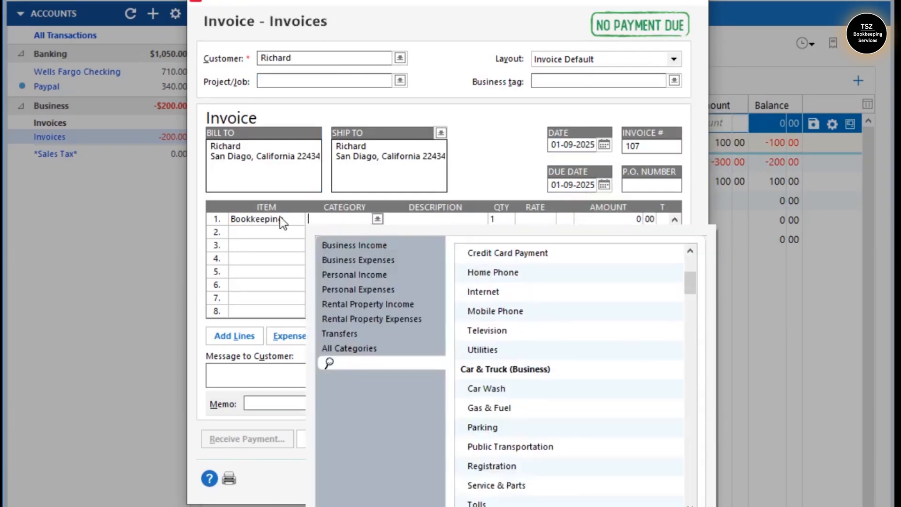
{"action": "key", "text": "Tab"}
{"action": "type", "text": "Q"}
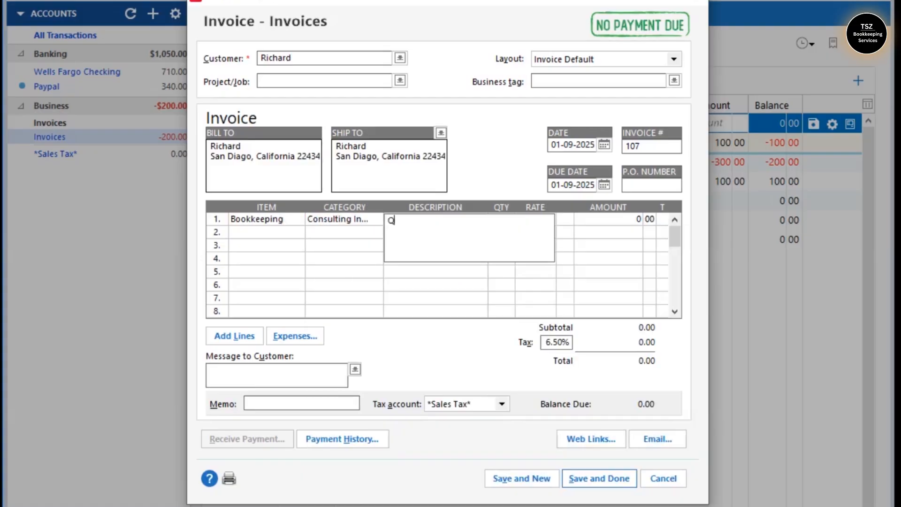
{"action": "type", "text": "uicken Consulting"}
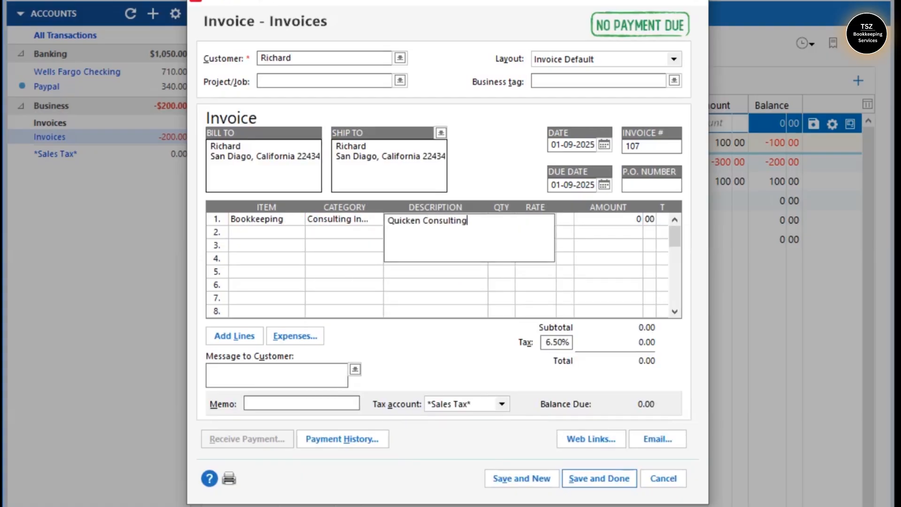
{"action": "type", "text": " Monthly"}
Step: Give the Bookkeeping line a quantity of 1 and a rate of 100, and save the invoice
{"action": "key", "text": "Tab"}
{"action": "key", "text": "Tab"}
{"action": "type", "text": "100"}
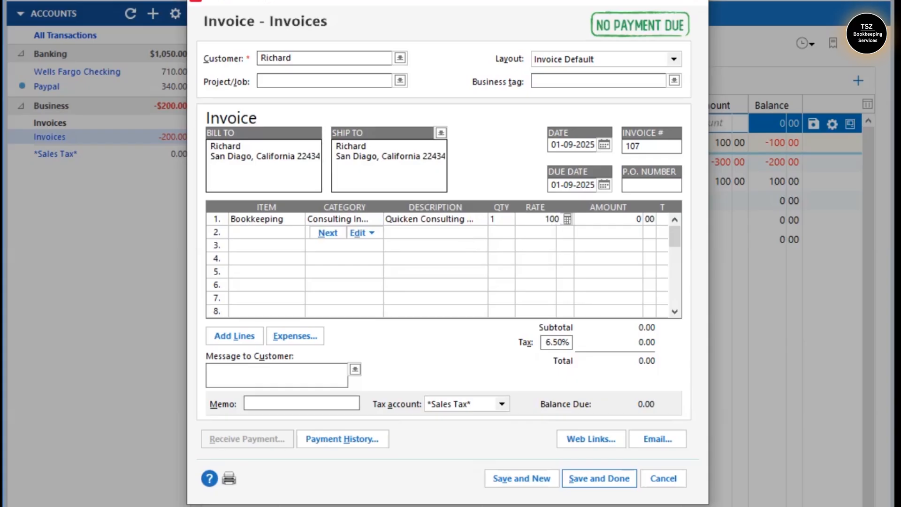
{"action": "key", "text": "Tab"}
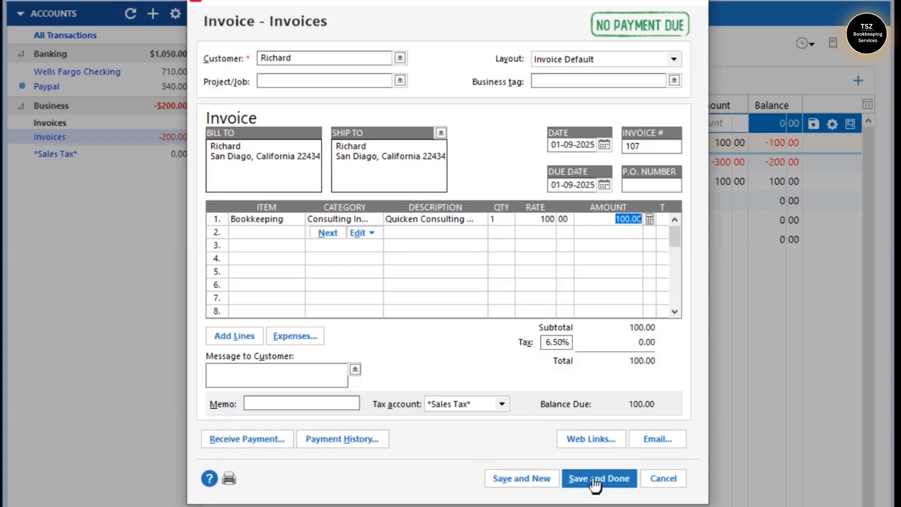
{"action": "left_click", "coordinate": [595, 480]}
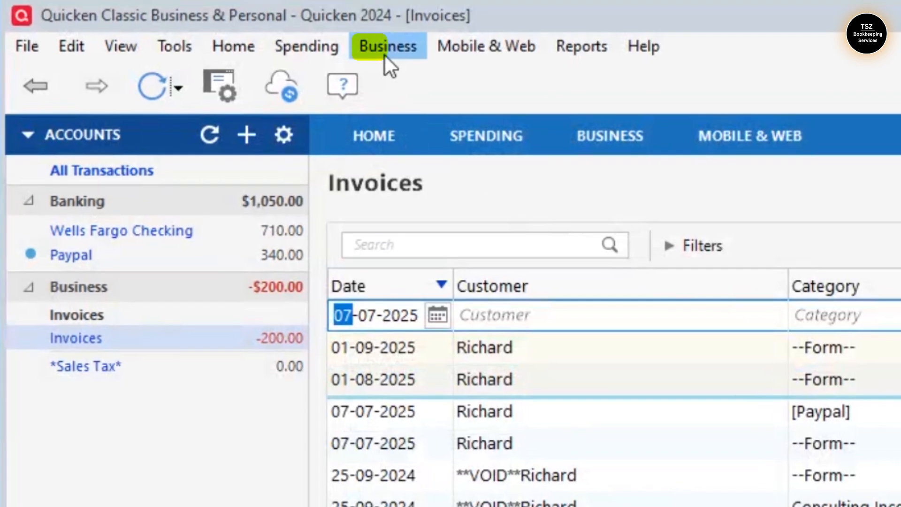
Step: Record a customer payment with amount 0.00 that applies the existing credits to outstanding invoice 107
{"action": "left_click", "coordinate": [385, 56]}
{"action": "left_click", "coordinate": [447, 301]}
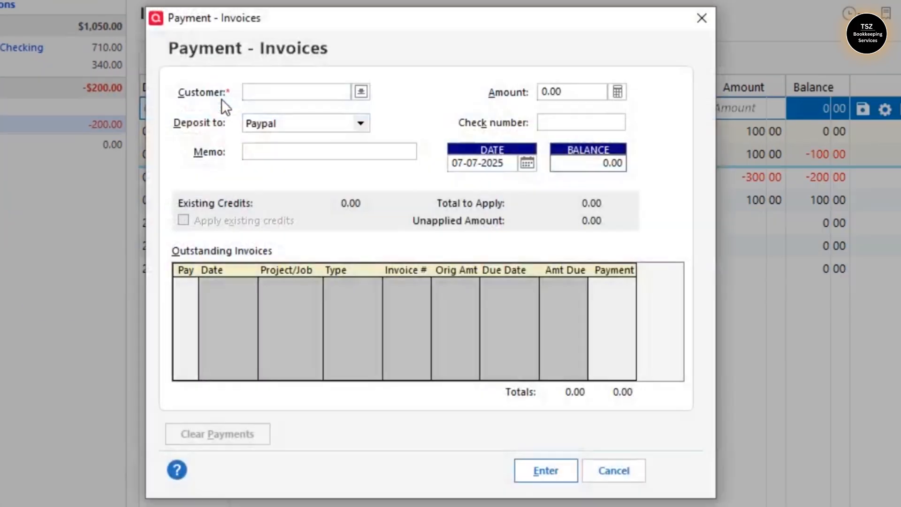
{"action": "type", "text": "Richard"}
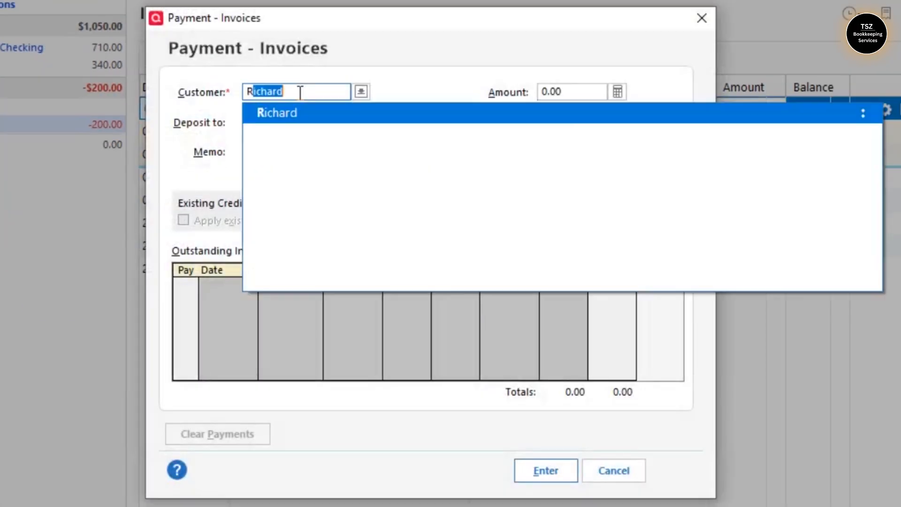
{"action": "left_click", "coordinate": [289, 115]}
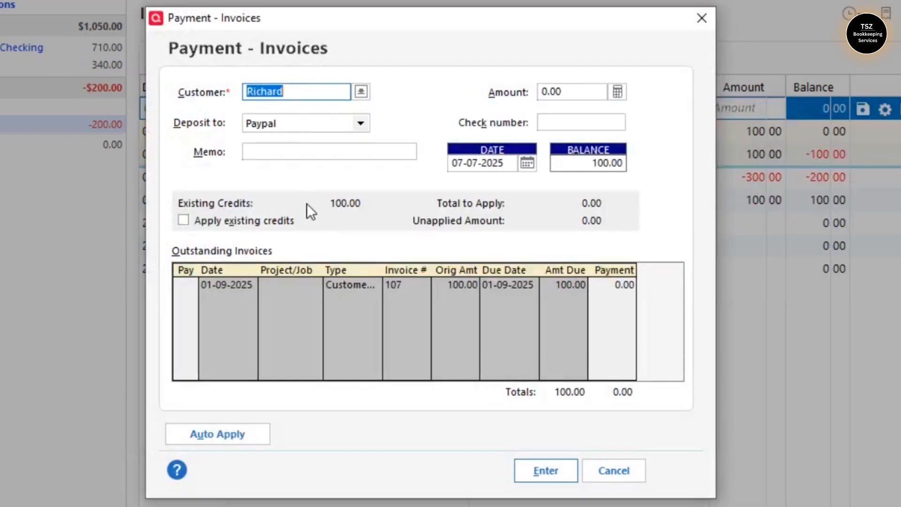
{"action": "left_click", "coordinate": [183, 221]}
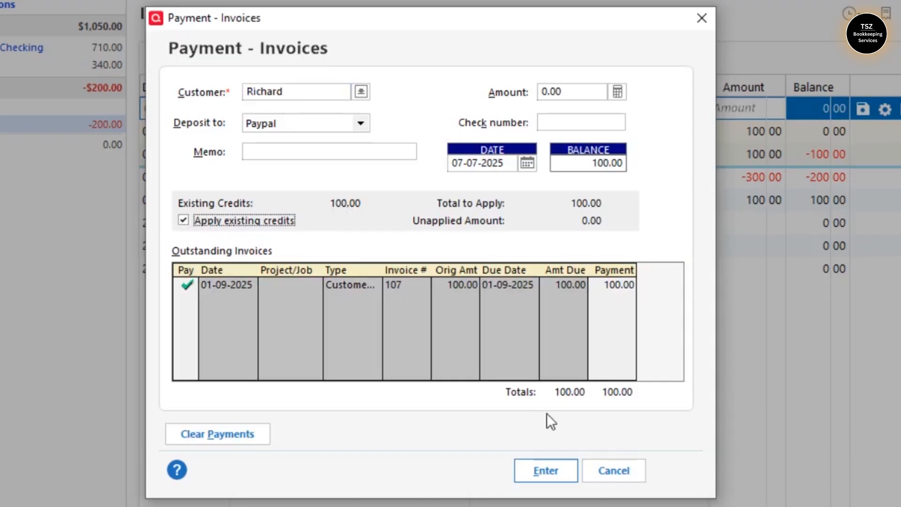
{"action": "left_click", "coordinate": [552, 479]}
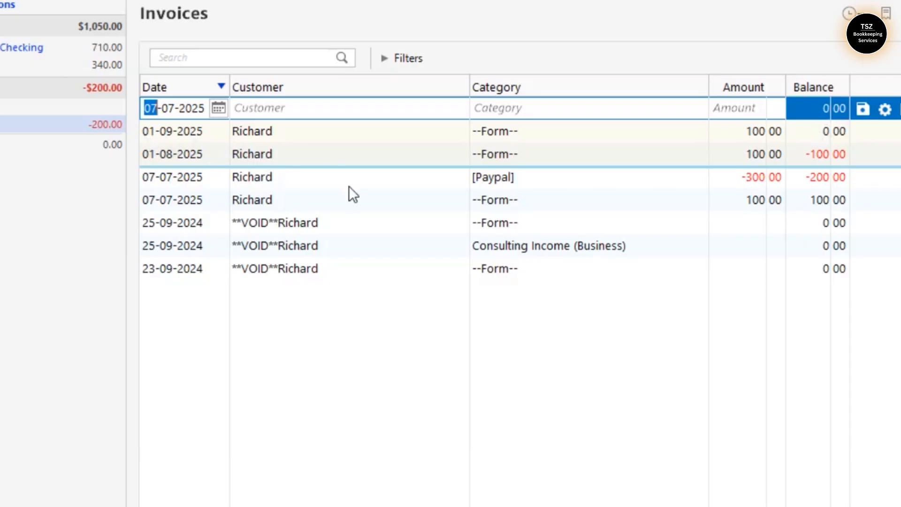
Step: Review the customer's overpayment and invoice entries in the register, and check the 01-09-2025 invoice's payment status and balance due
{"action": "left_click", "coordinate": [289, 182]}
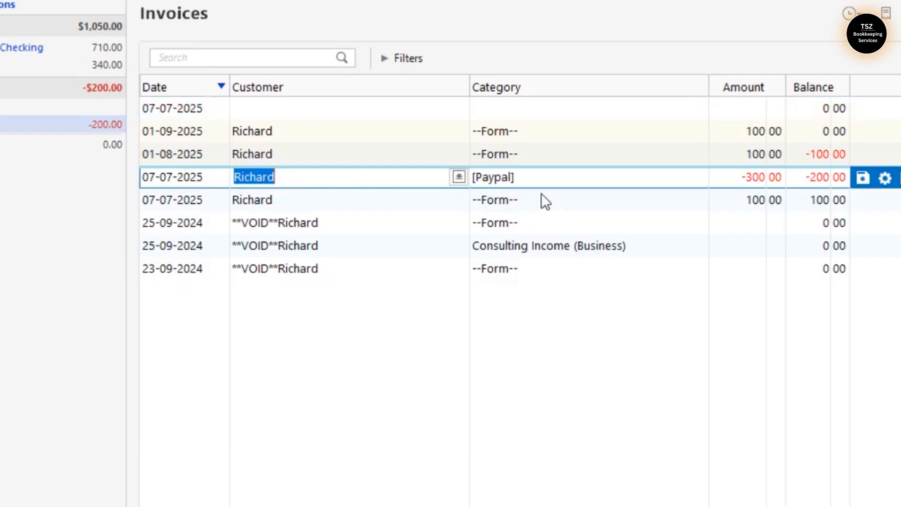
{"action": "left_click", "coordinate": [534, 155]}
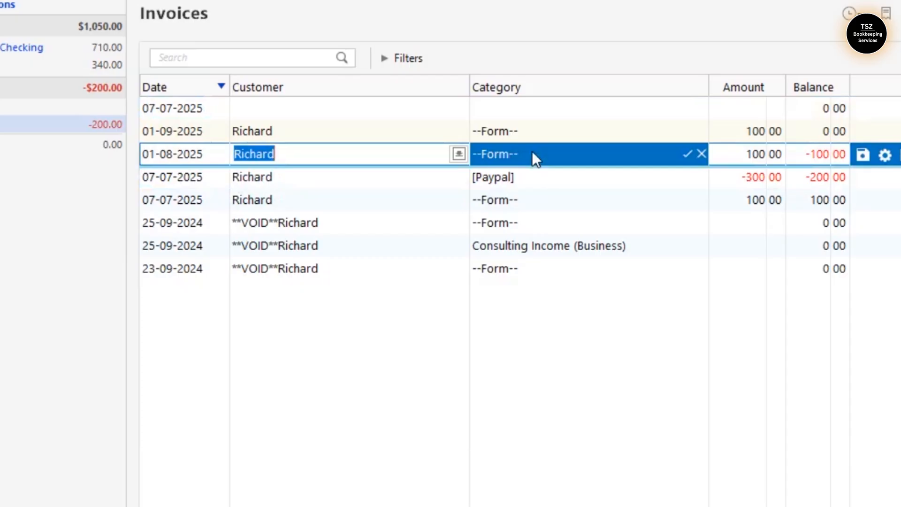
{"action": "left_click", "coordinate": [526, 132]}
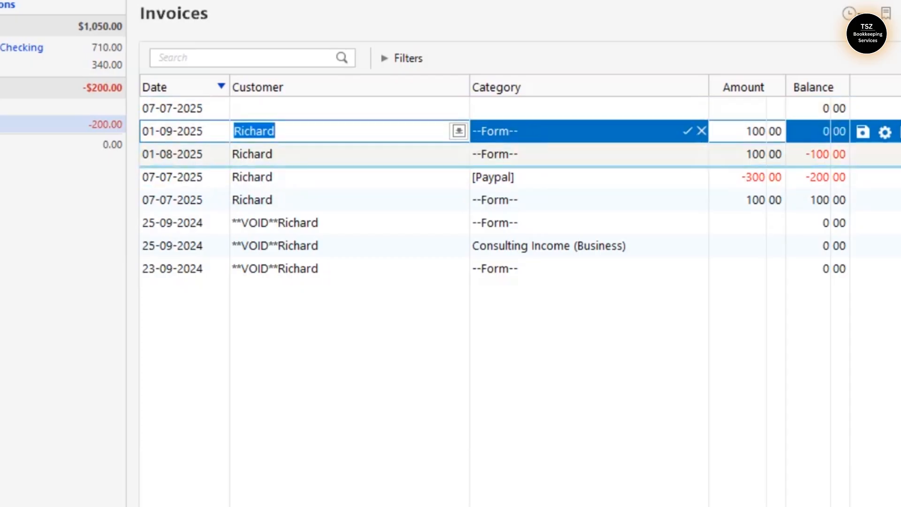
{"action": "left_click", "coordinate": [899, 133]}
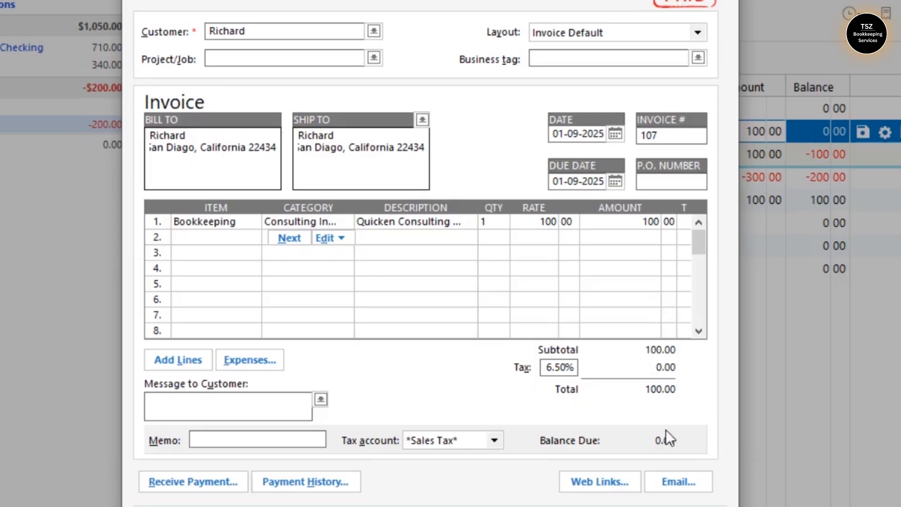
{"action": "left_click", "coordinate": [725, 1]}
{"action": "left_click", "coordinate": [397, 294]}
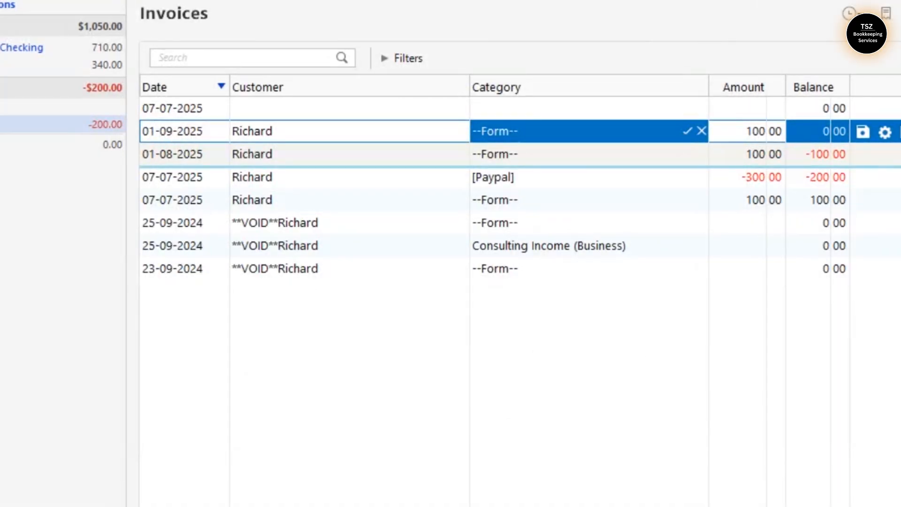
Step: Mark invoice 105 in the list of printable invoices and open its print settings
{"action": "left_click", "coordinate": [181, 1]}
{"action": "mouse_move", "coordinate": [267, 32]}
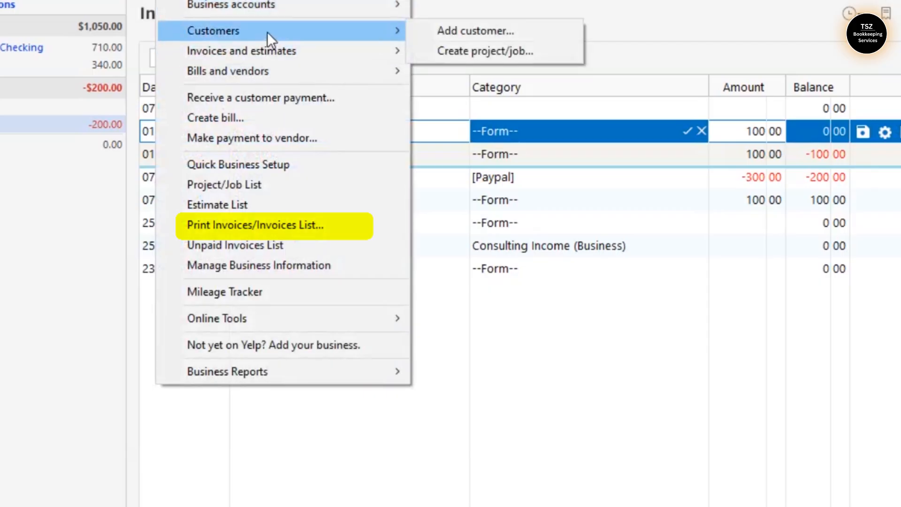
{"action": "left_click", "coordinate": [291, 230]}
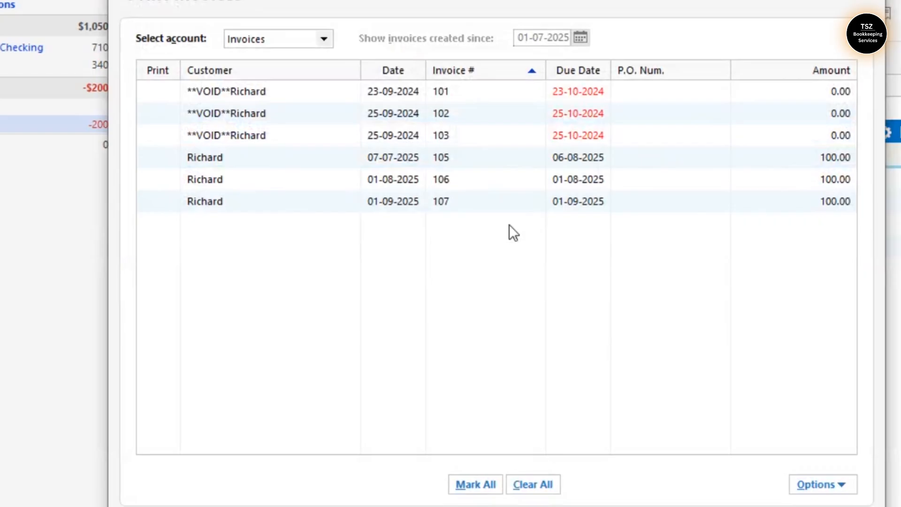
{"action": "left_click", "coordinate": [402, 160]}
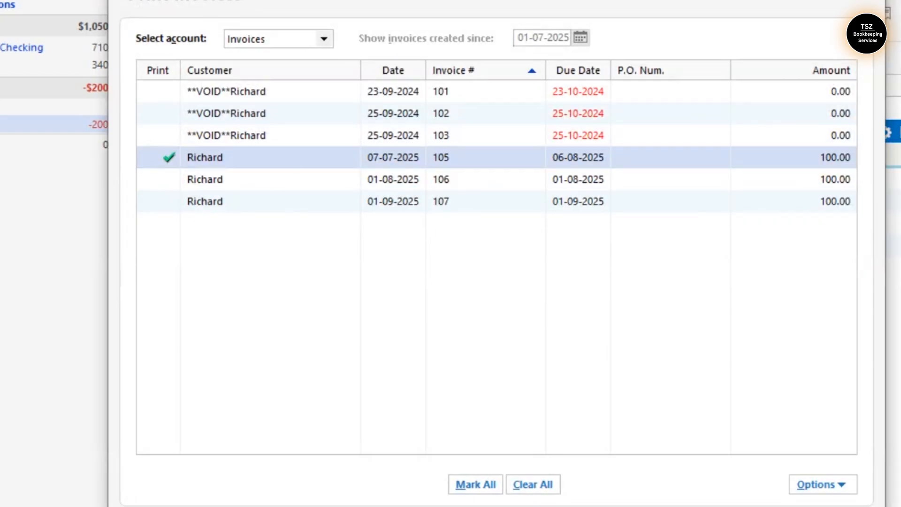
{"action": "left_click", "coordinate": [300, 506]}
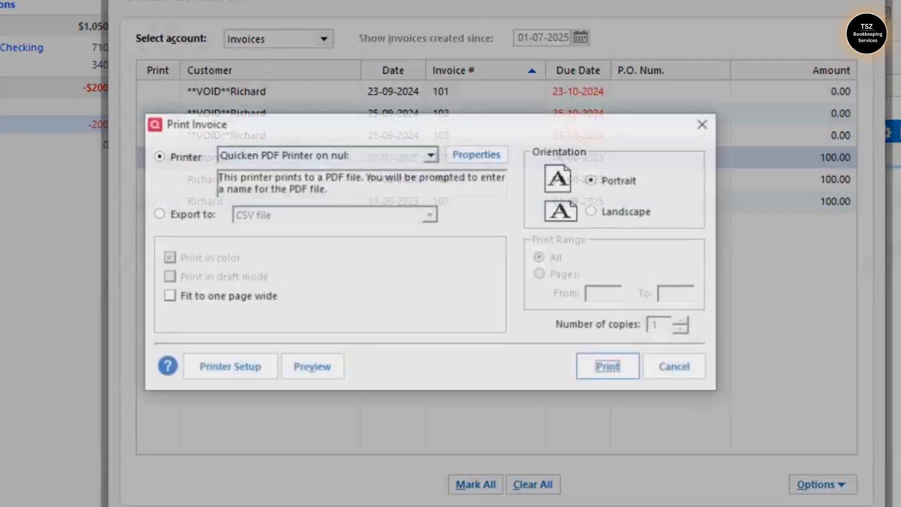
Step: Try to print invoice 105 with the ABS PDF Driver v400 printer
{"action": "left_click", "coordinate": [430, 155]}
{"action": "left_click", "coordinate": [328, 219]}
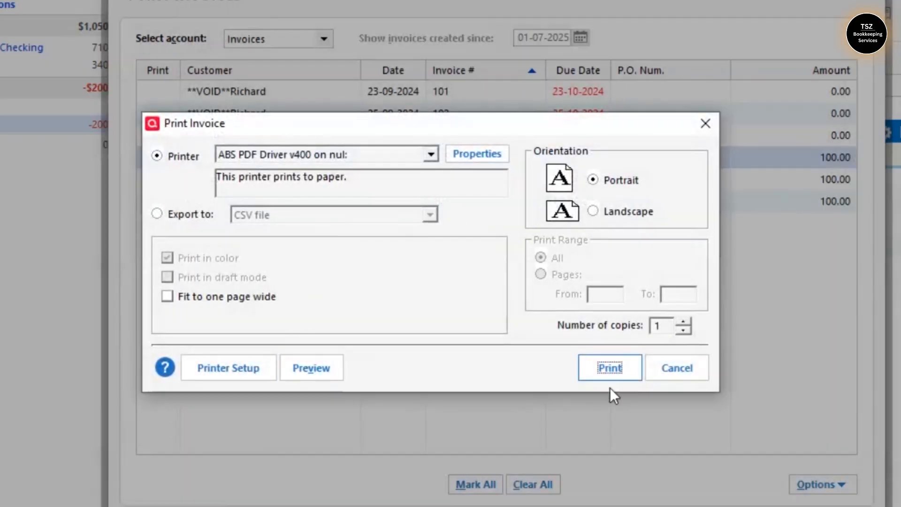
{"action": "left_click", "coordinate": [609, 365]}
{"action": "left_click", "coordinate": [518, 326]}
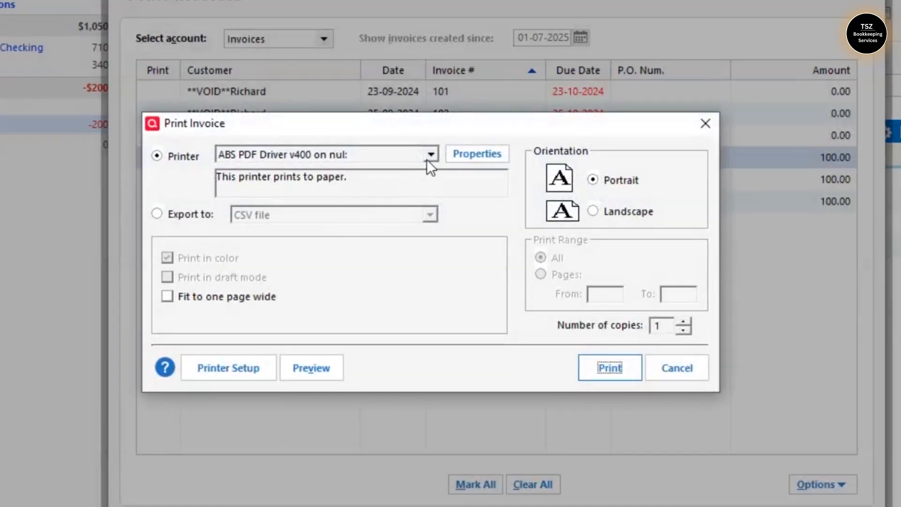
Step: Change the printer to OneNote for Windows 10 and print invoice 105
{"action": "left_click", "coordinate": [428, 162]}
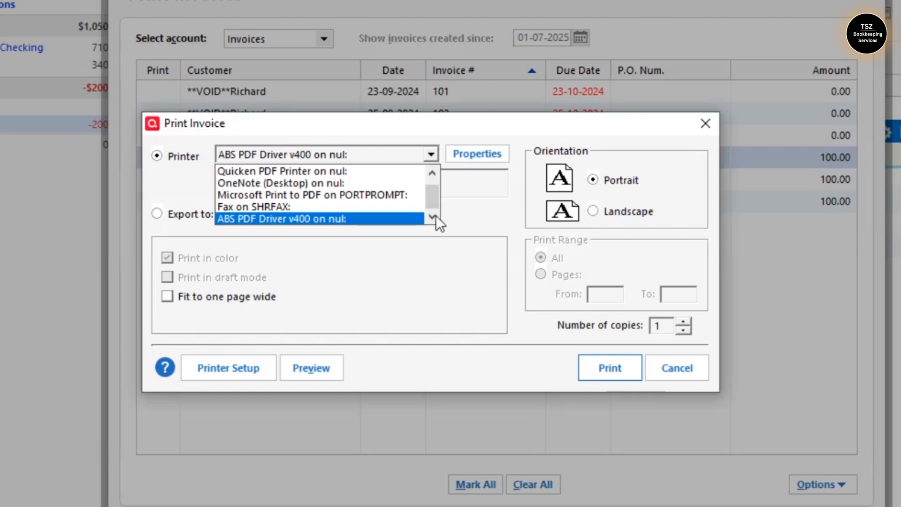
{"action": "left_click", "coordinate": [433, 174]}
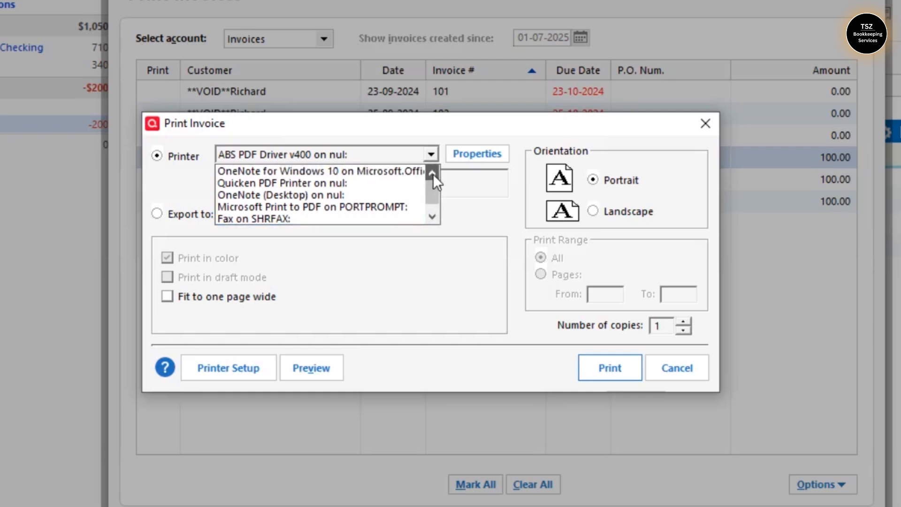
{"action": "left_click", "coordinate": [390, 173]}
{"action": "left_click", "coordinate": [610, 367]}
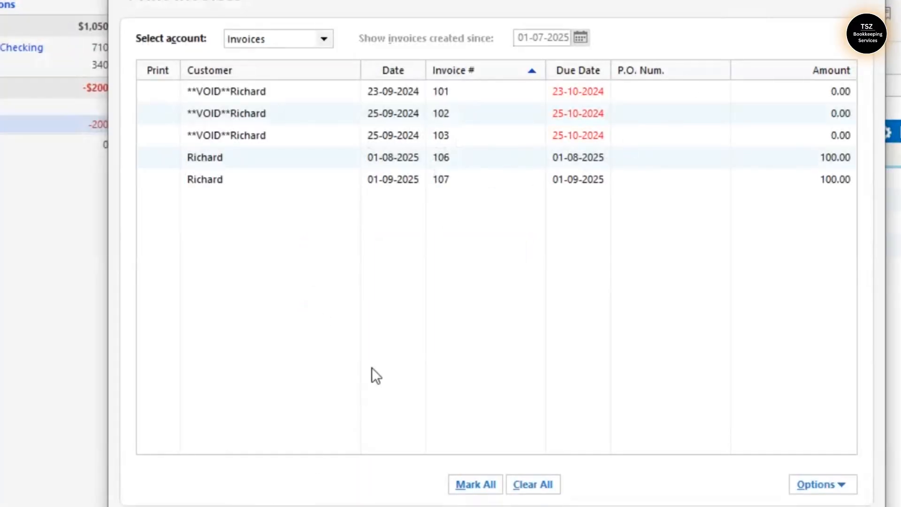
Step: Mark invoice 107 for printing and open its print preview
{"action": "left_click", "coordinate": [548, 178]}
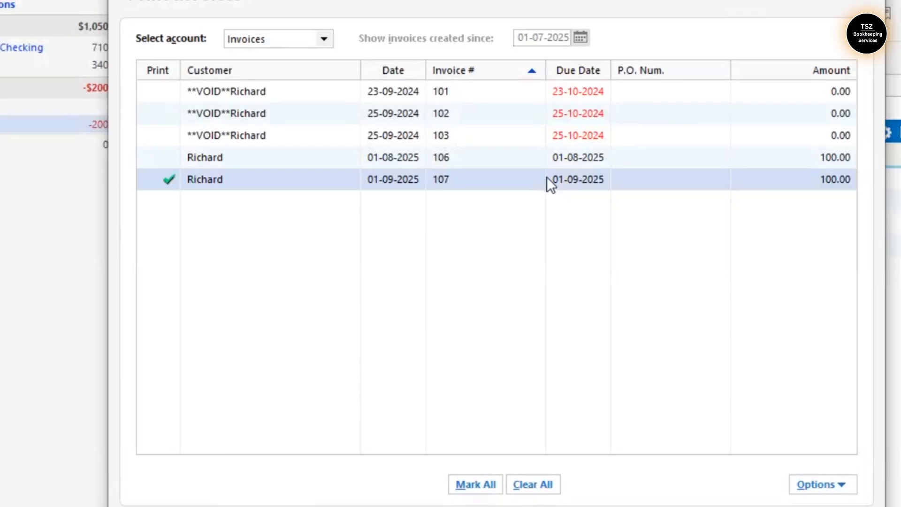
{"action": "left_click", "coordinate": [413, 184]}
{"action": "left_click", "coordinate": [233, 181]}
{"action": "left_click", "coordinate": [395, 503]}
{"action": "left_click", "coordinate": [313, 371]}
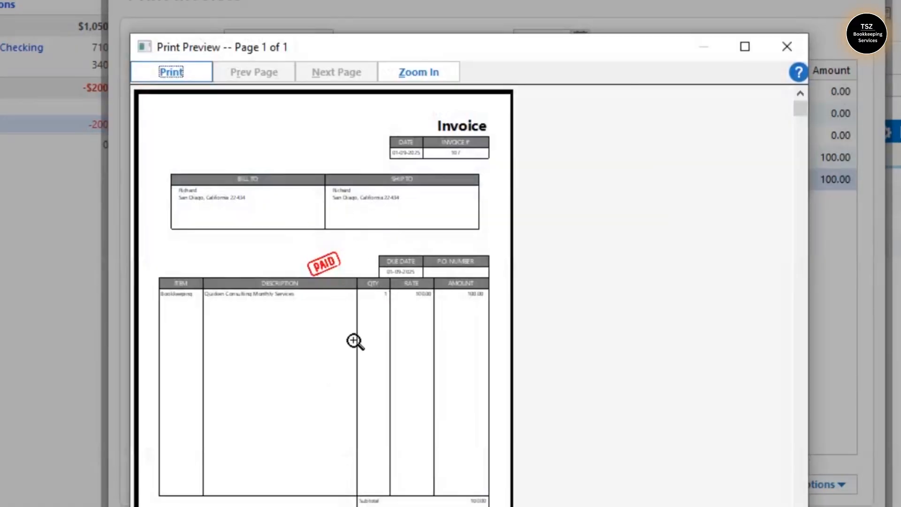
Step: Examine the line item, totals and payment stamp in invoice 107's print preview, and return to the invoice register
{"action": "left_click", "coordinate": [426, 478]}
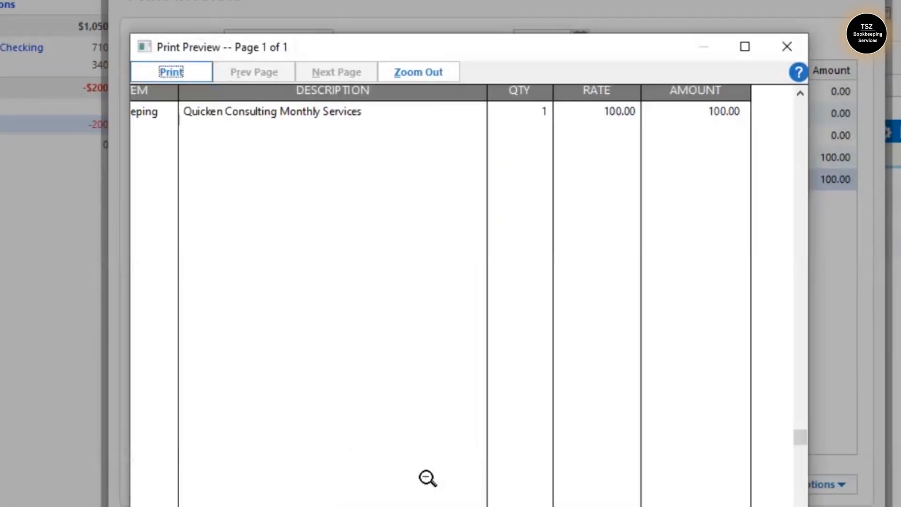
{"action": "scroll", "coordinate": [441, 282], "scroll_direction": "down", "scroll_amount": 3}
{"action": "scroll", "coordinate": [577, 489], "scroll_direction": "down", "scroll_amount": 2}
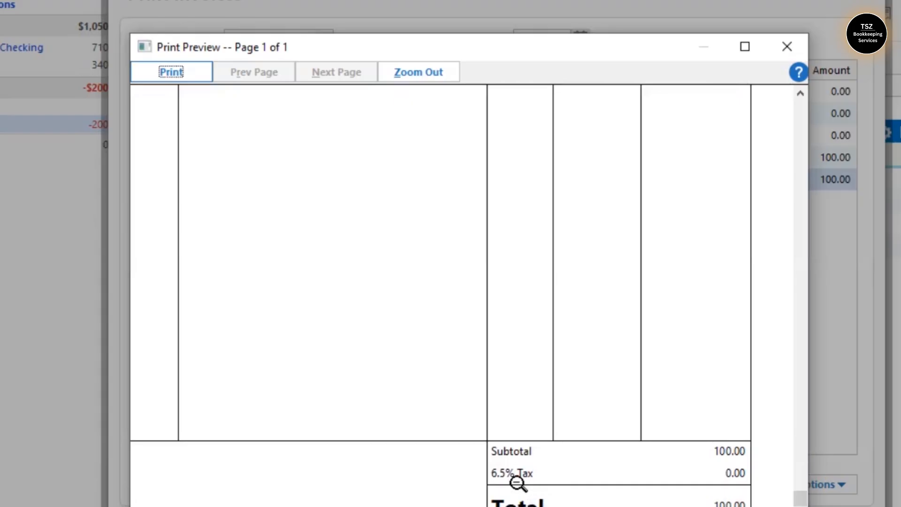
{"action": "scroll", "coordinate": [722, 488], "scroll_direction": "up", "scroll_amount": 10}
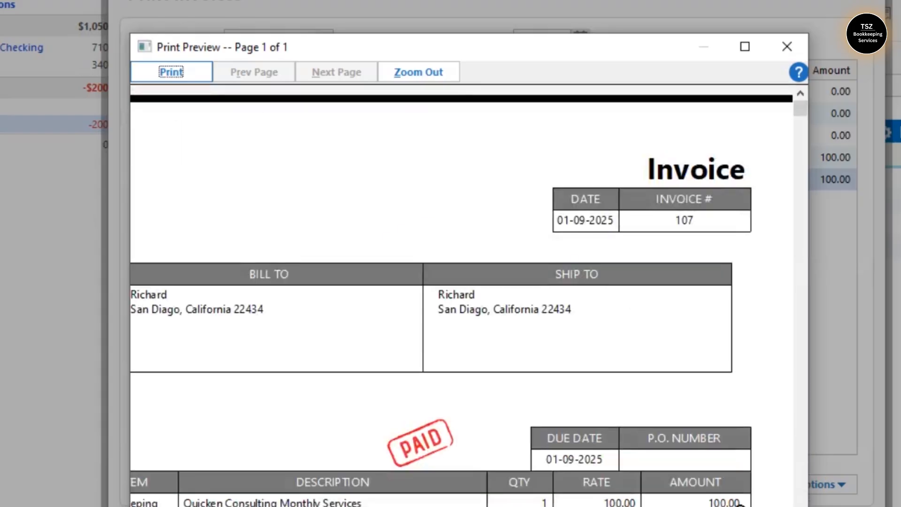
{"action": "scroll", "coordinate": [495, 407], "scroll_direction": "down", "scroll_amount": 10}
{"action": "scroll", "coordinate": [495, 406], "scroll_direction": "up", "scroll_amount": 10}
{"action": "scroll", "coordinate": [495, 405], "scroll_direction": "down", "scroll_amount": 3}
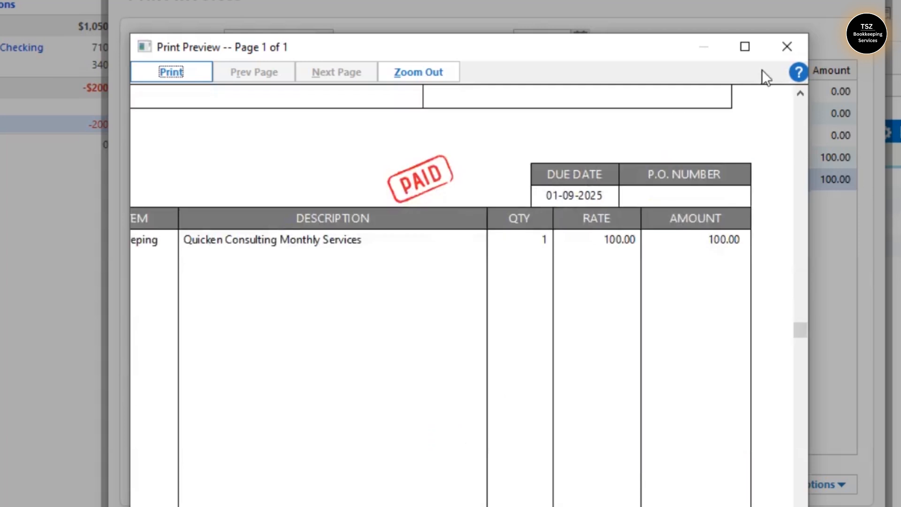
{"action": "left_click", "coordinate": [783, 47]}
{"action": "key", "text": "Escape"}
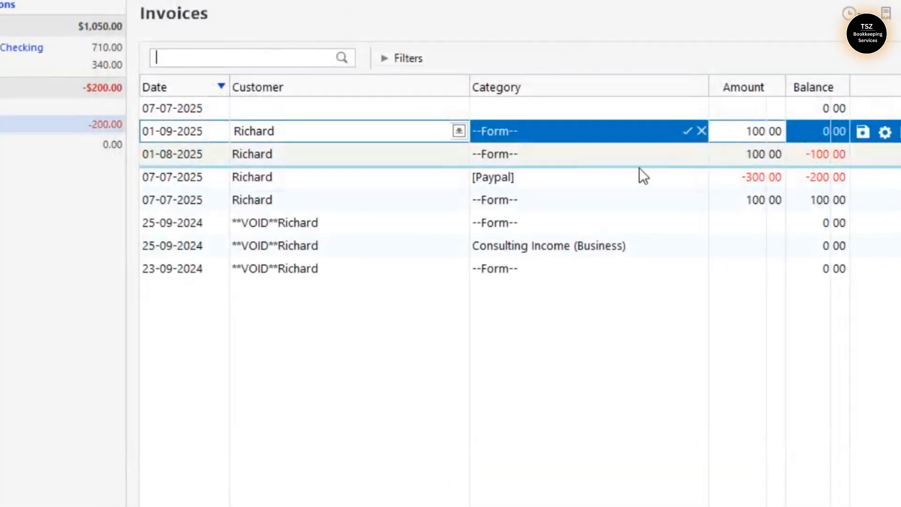